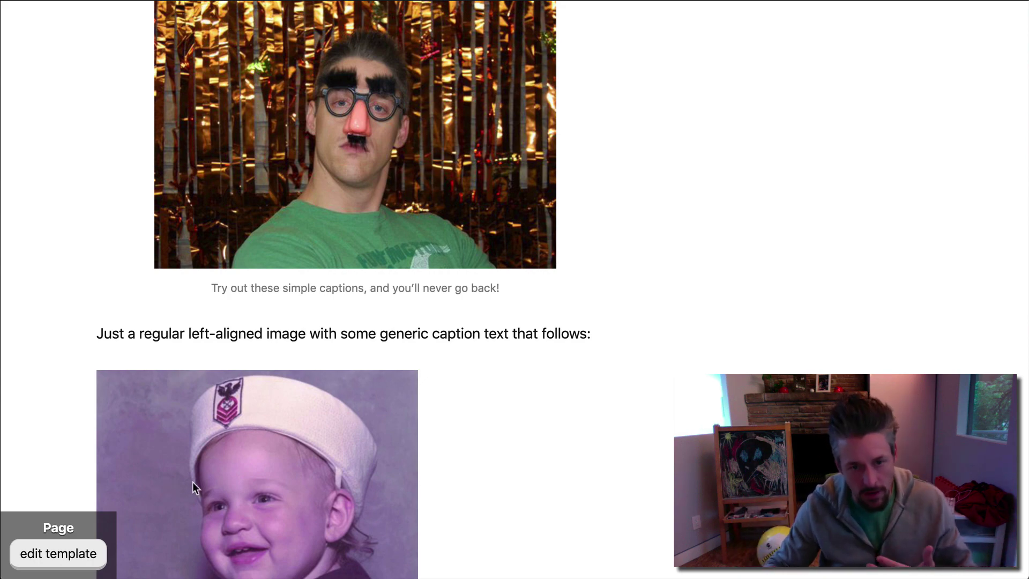
# Step: Scroll down the Quick Style Sampler page to view its captioned sample images
pyautogui.scroll(-10, 204, 502)
# Step: Open the diythemes site in a new browser tab and go to its Focus product page
pyautogui.press('Home')
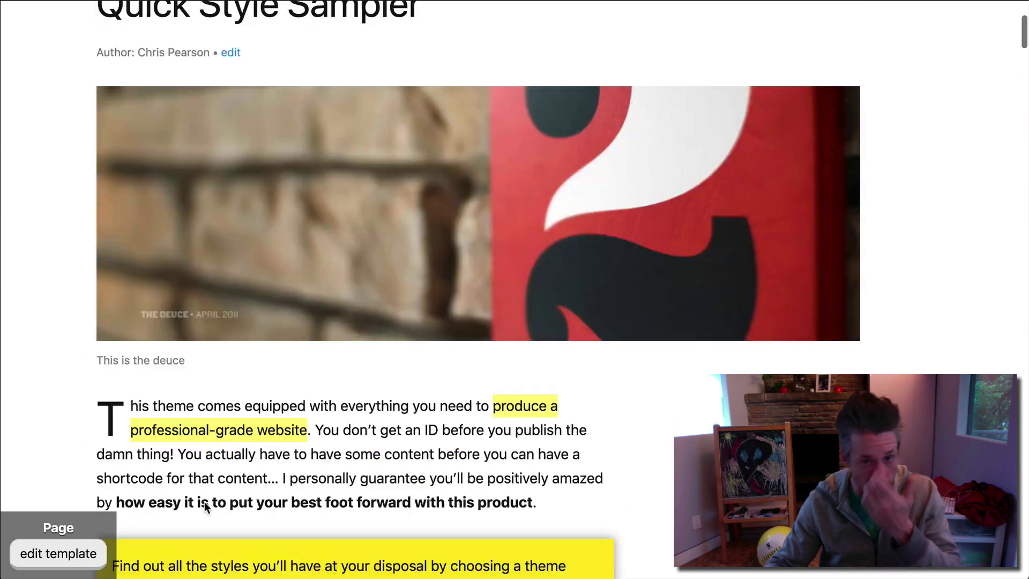
pyautogui.press('super+t')
pyautogui.write('diythemes')
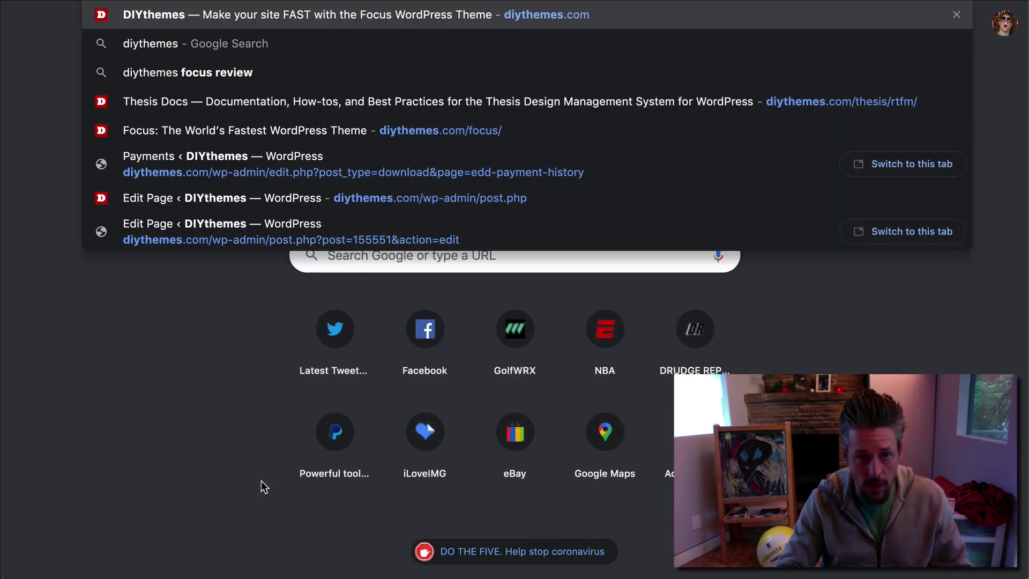
pyautogui.press('Return')
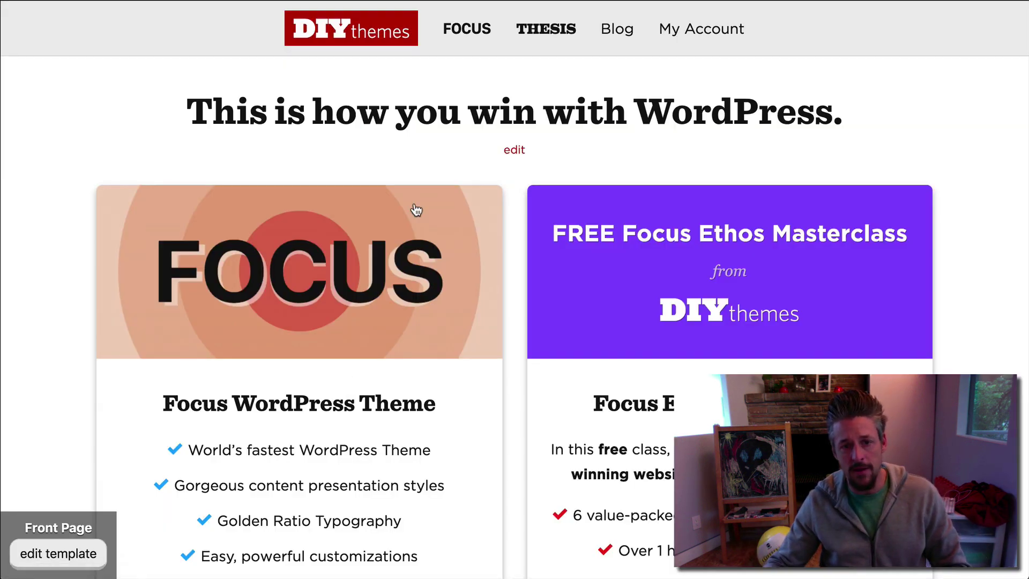
pyautogui.click(475, 33)
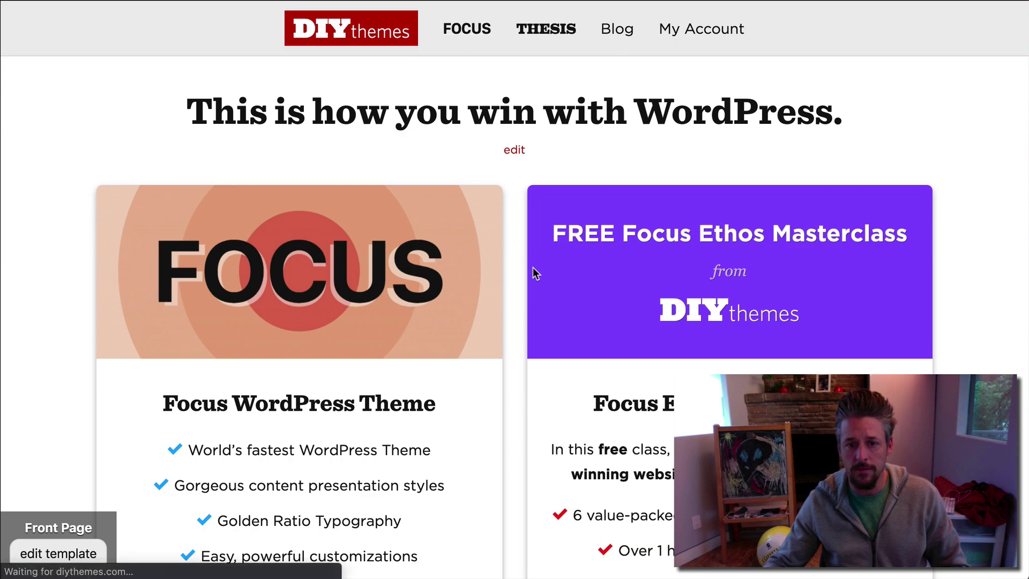
# Step: Read down the Focus product page to the Content Presentation Styles section
pyautogui.scroll(-15, 533, 271)
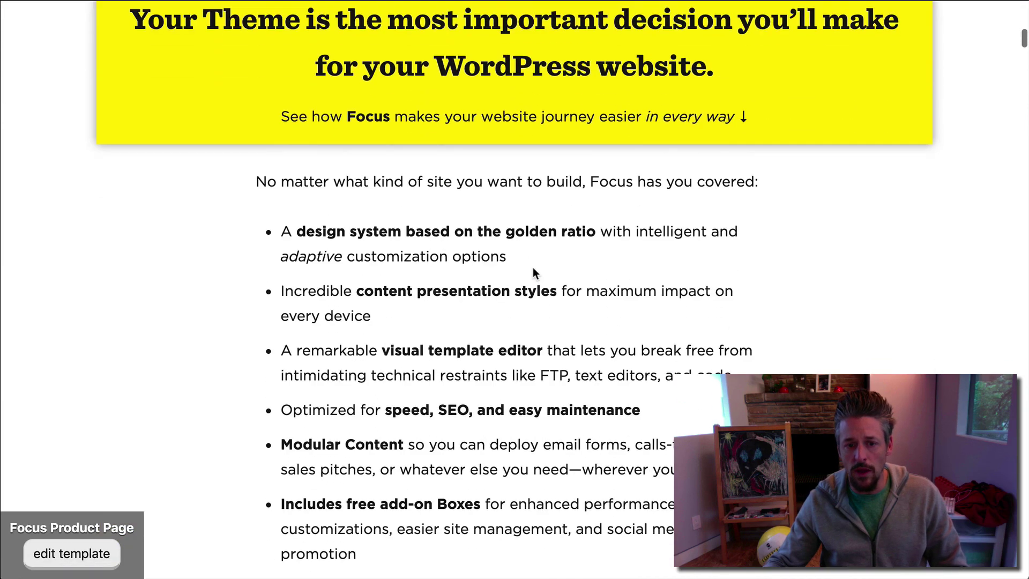
pyautogui.scroll(-5, 445, 159)
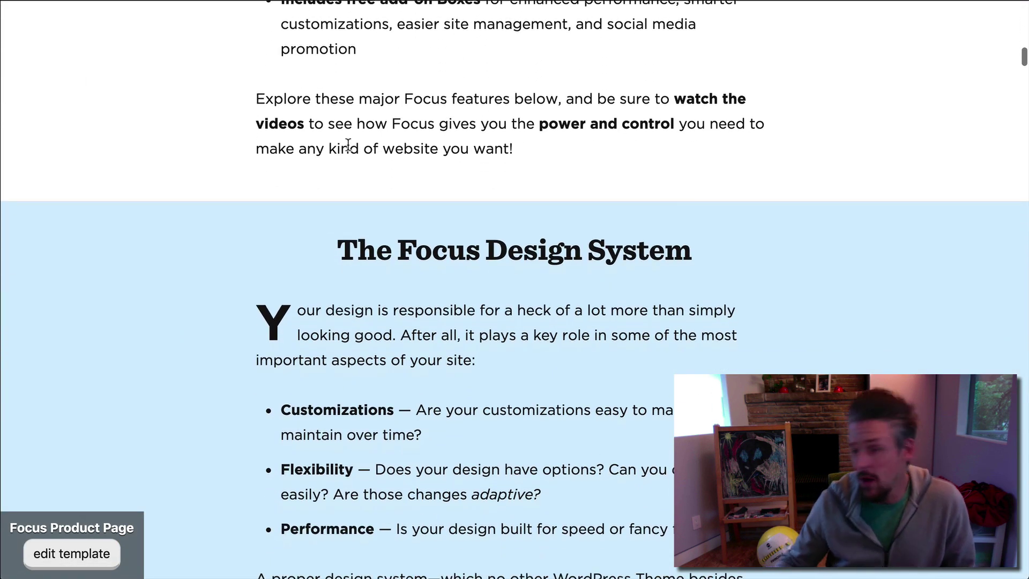
pyautogui.scroll(-2, 354, 250)
pyautogui.scroll(-5, 343, 161)
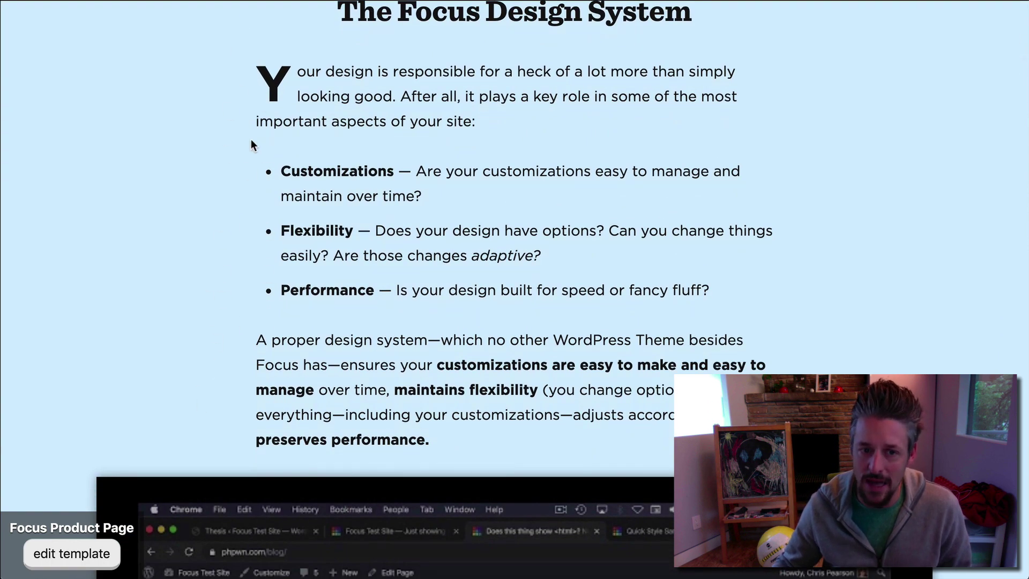
pyautogui.scroll(-9, 323, 449)
pyautogui.scroll(2, 225, 409)
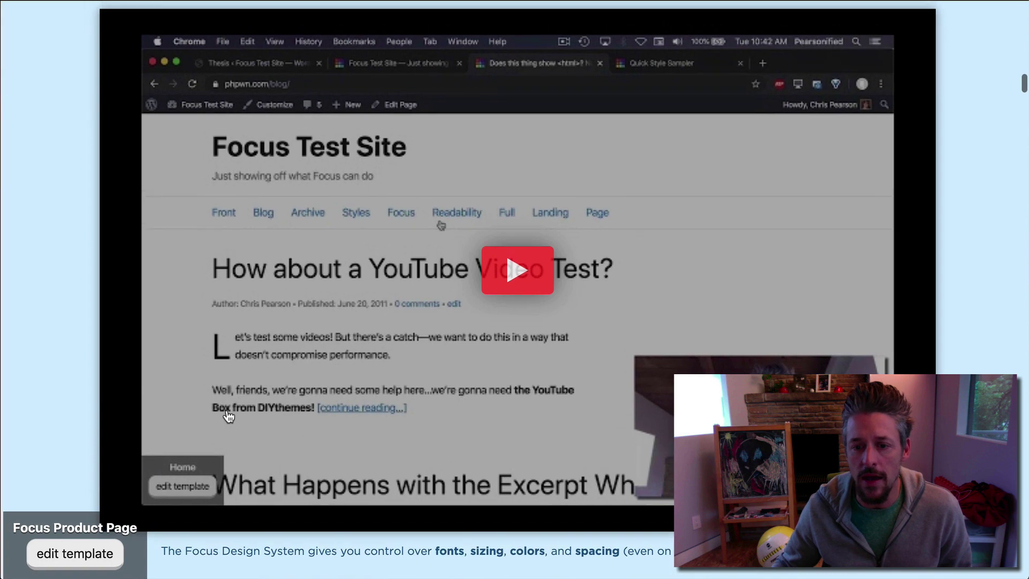
pyautogui.scroll(-5, 228, 416)
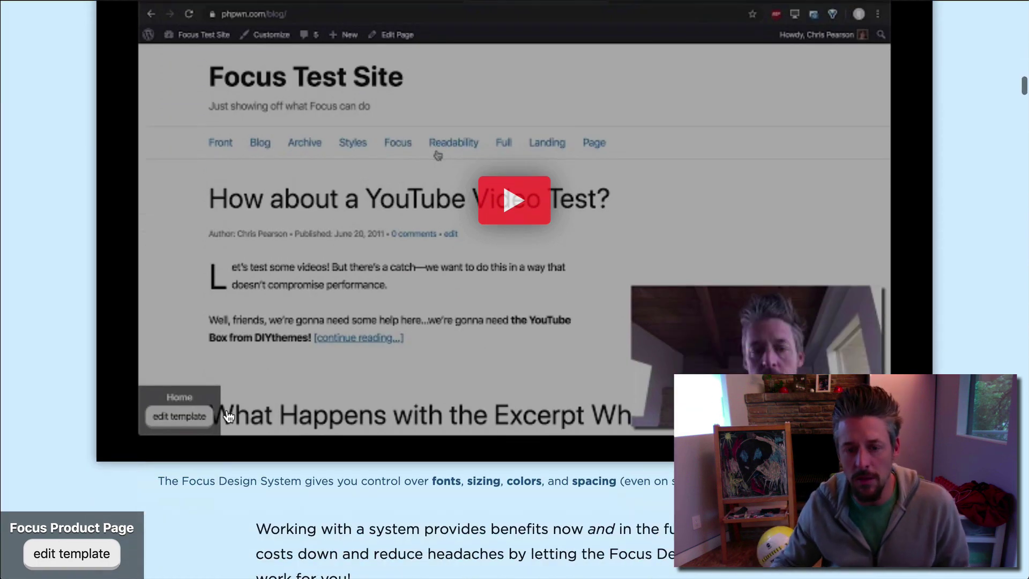
pyautogui.scroll(-8, 228, 416)
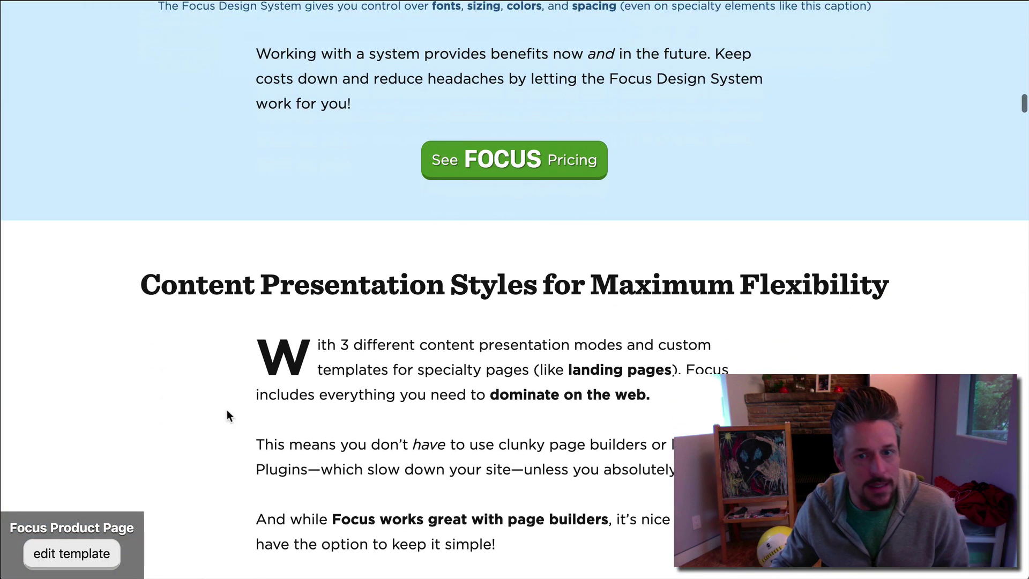
pyautogui.scroll(-1, 227, 414)
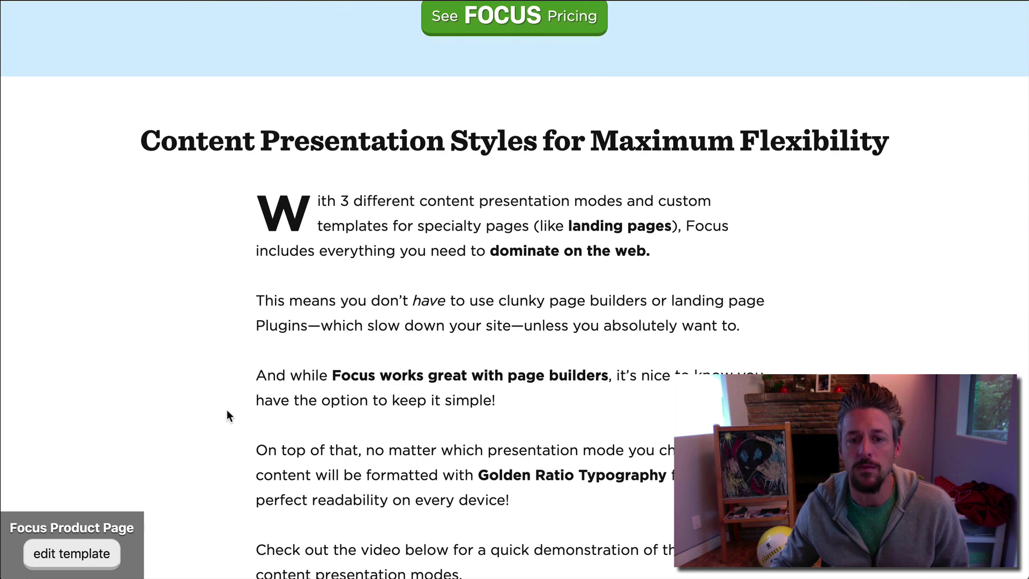
pyautogui.scroll(-4, 227, 416)
pyautogui.scroll(2, 311, 333)
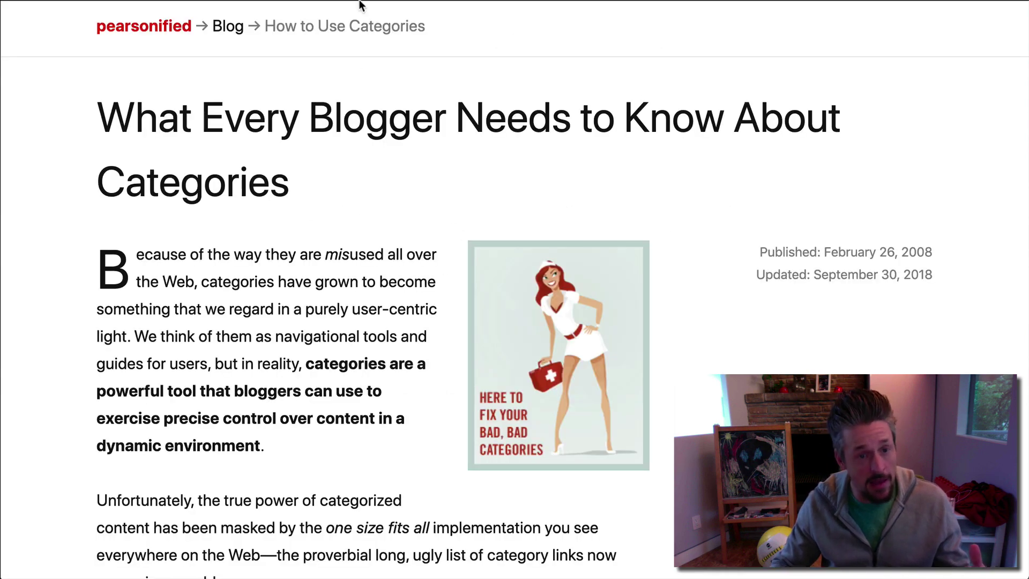
# Step: Scroll through the Pearsonified categories article as a layout example, then return to its top
pyautogui.scroll(-2, 394, 458)
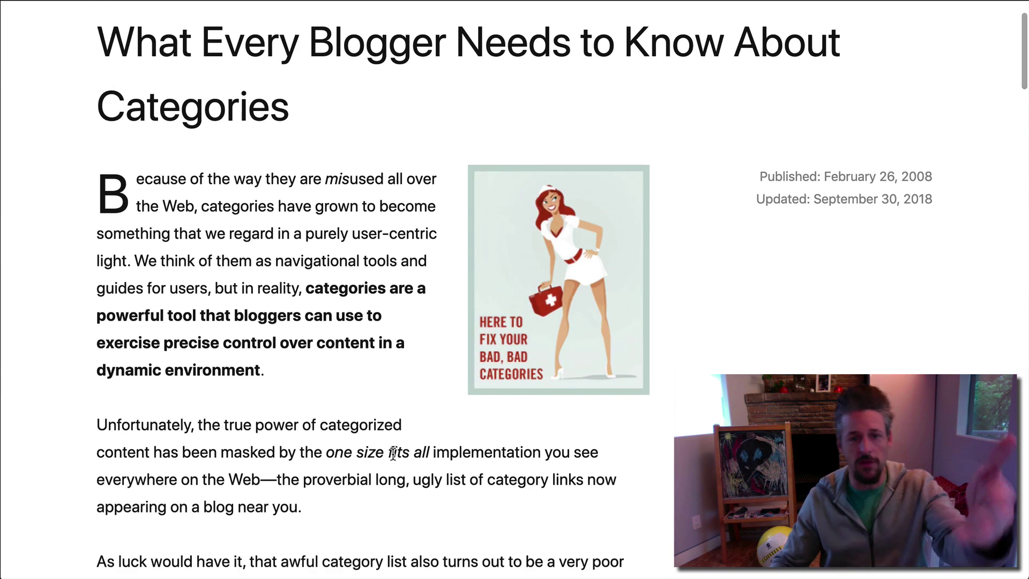
pyautogui.scroll(-15, 394, 453)
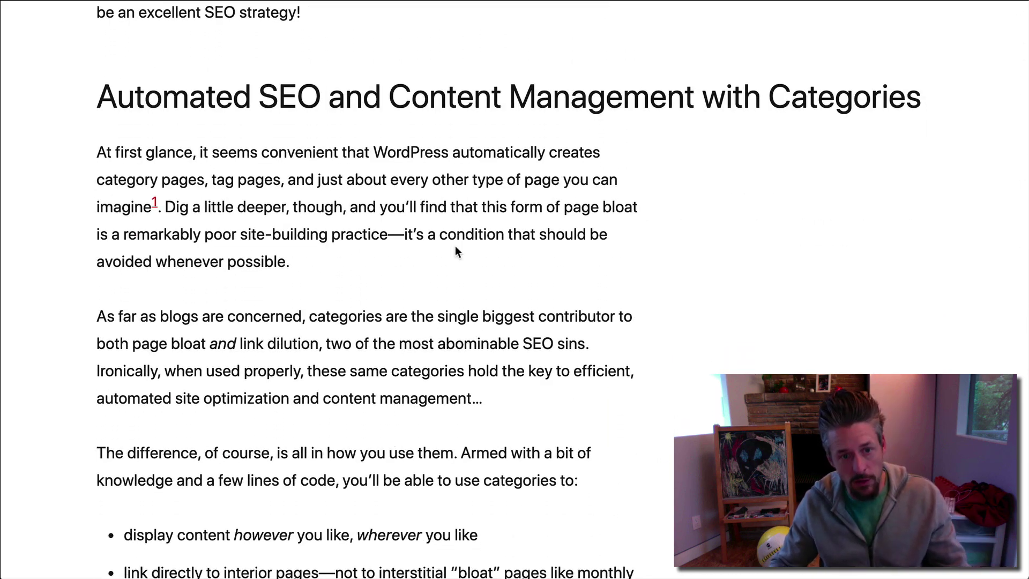
pyautogui.scroll(3, 455, 245)
pyautogui.scroll(4, 455, 246)
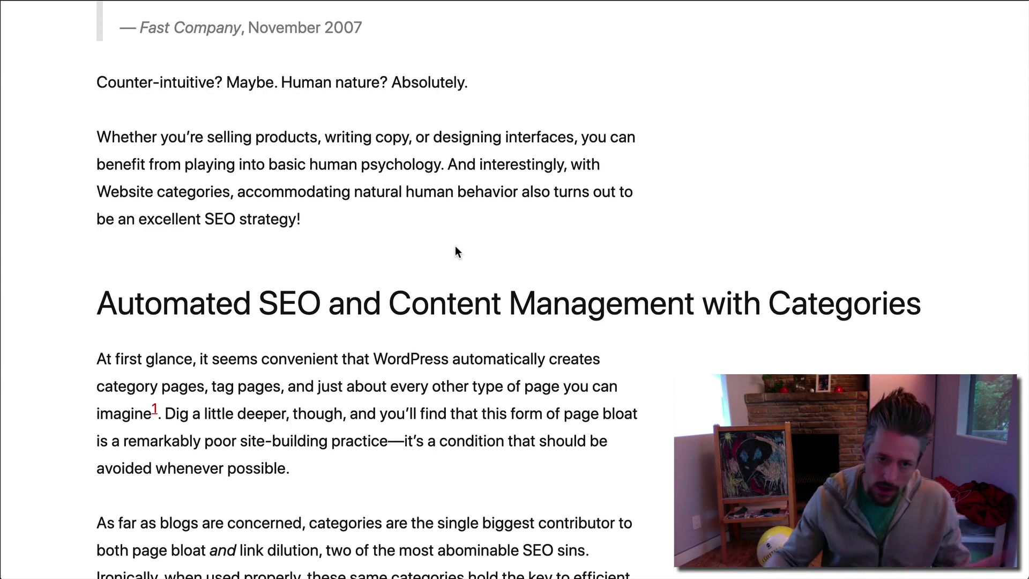
pyautogui.scroll(20, 456, 245)
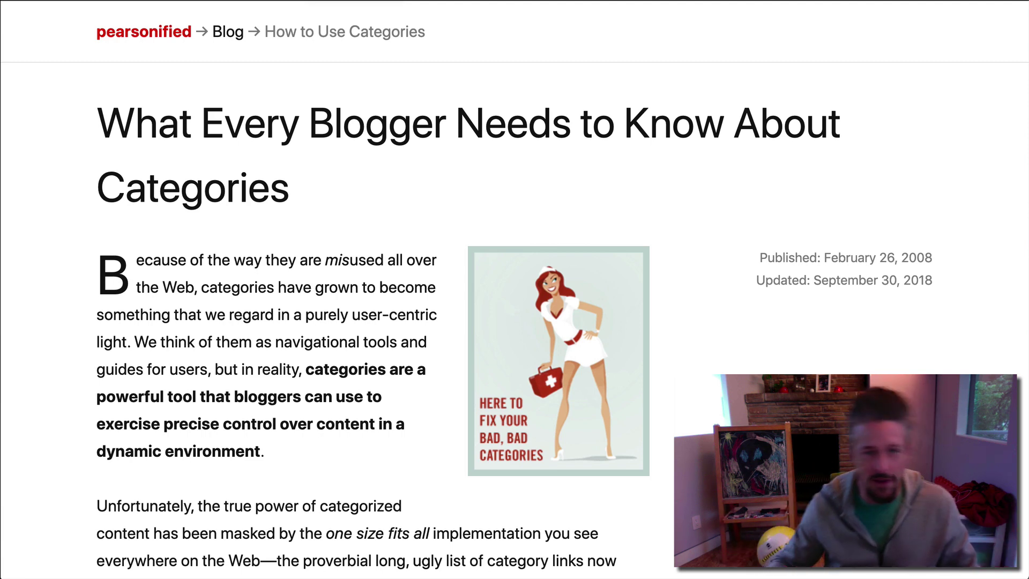
# Step: Back on the Focus Test Site, choose Focus under Content Presentation Mode and save the display options
pyautogui.hotkey('ctrl', 'Tab')
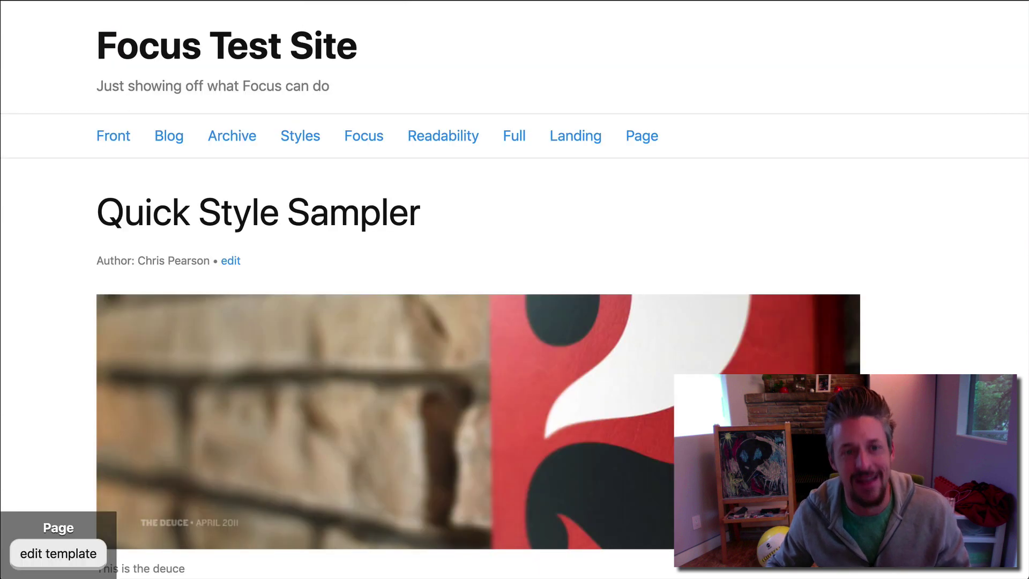
pyautogui.scroll(-3, 553, 291)
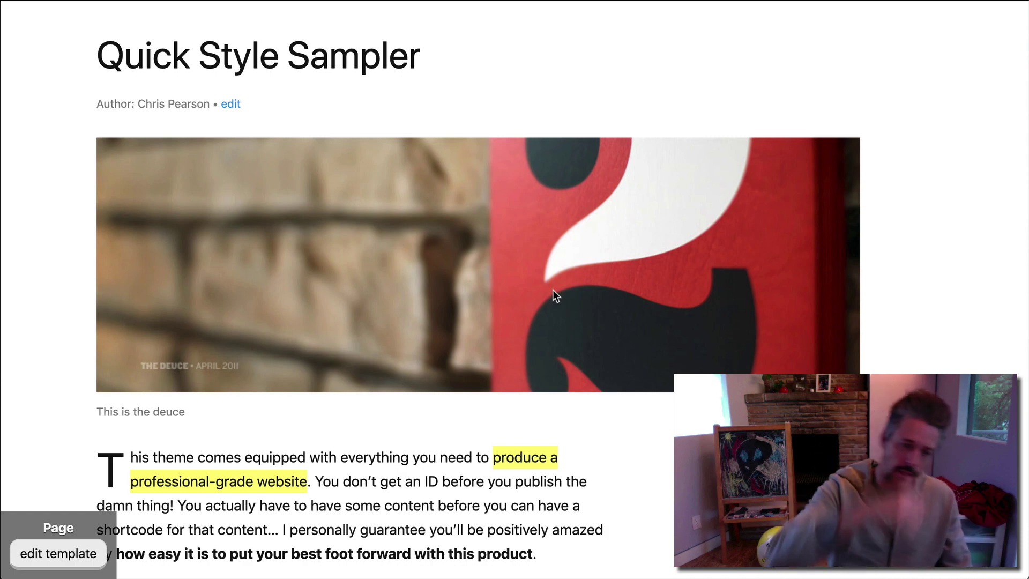
pyautogui.scroll(-2, 549, 305)
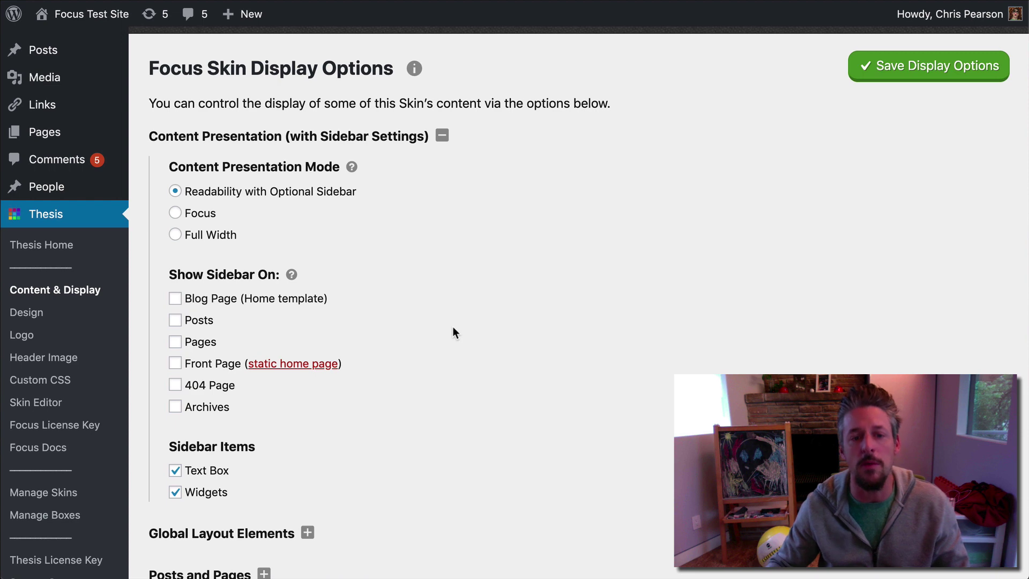
pyautogui.click(195, 214)
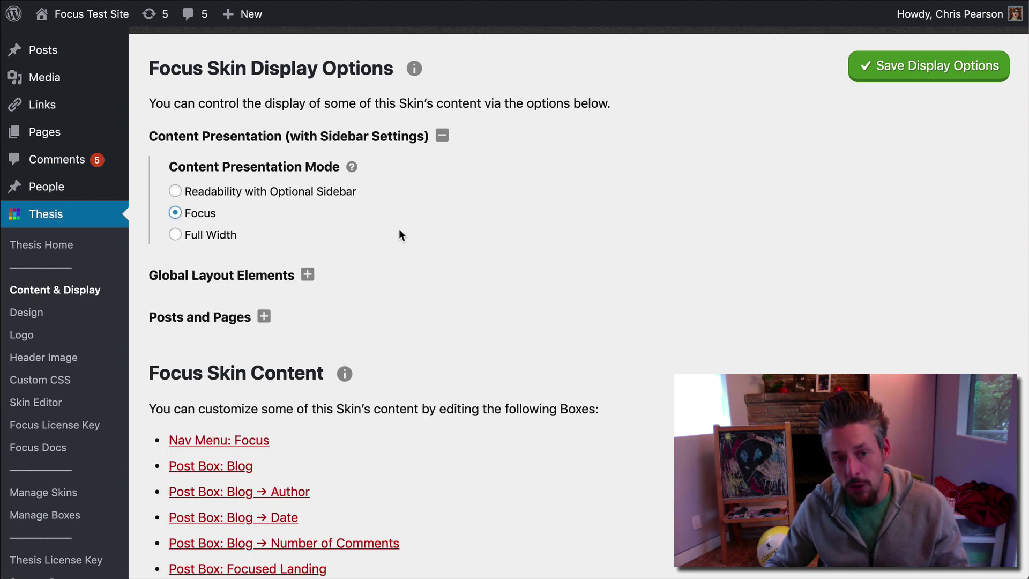
pyautogui.click(864, 75)
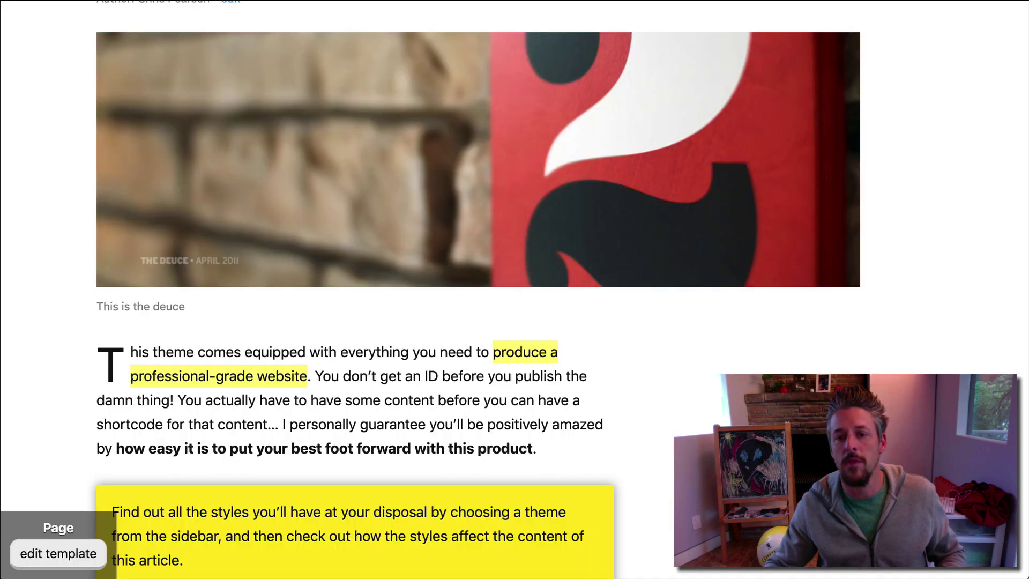
pyautogui.scroll(1, 243, 185)
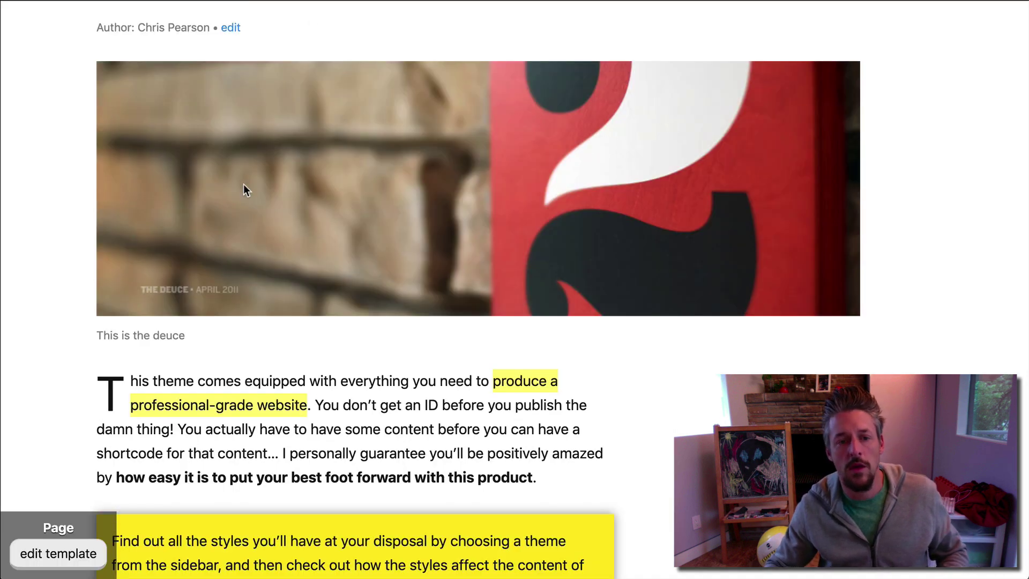
pyautogui.scroll(5, 244, 185)
pyautogui.press('super+r')
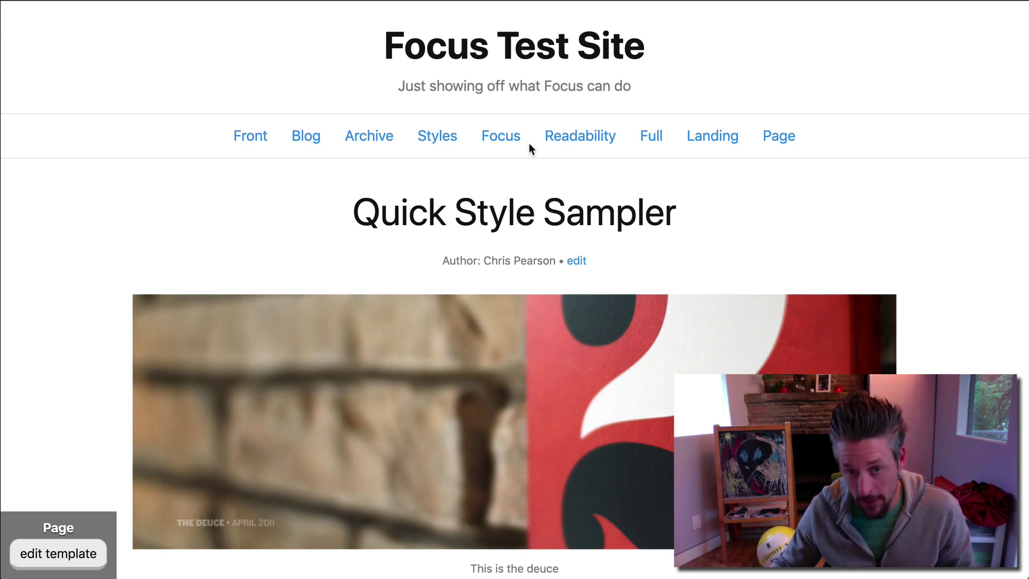
pyautogui.moveTo(407, 51); pyautogui.dragTo(712, 59)
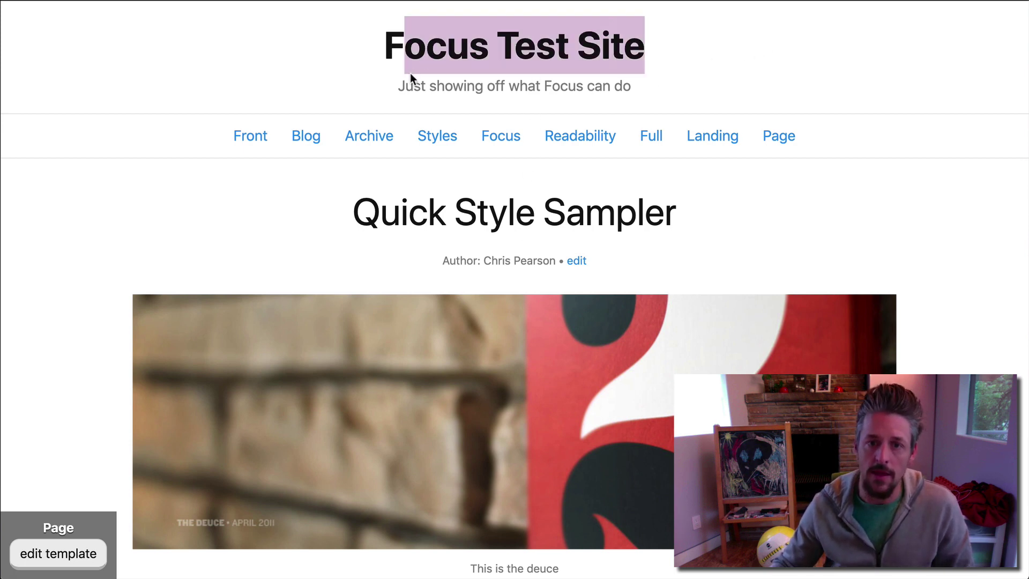
pyautogui.tripleClick(567, 90)
pyautogui.click(571, 85)
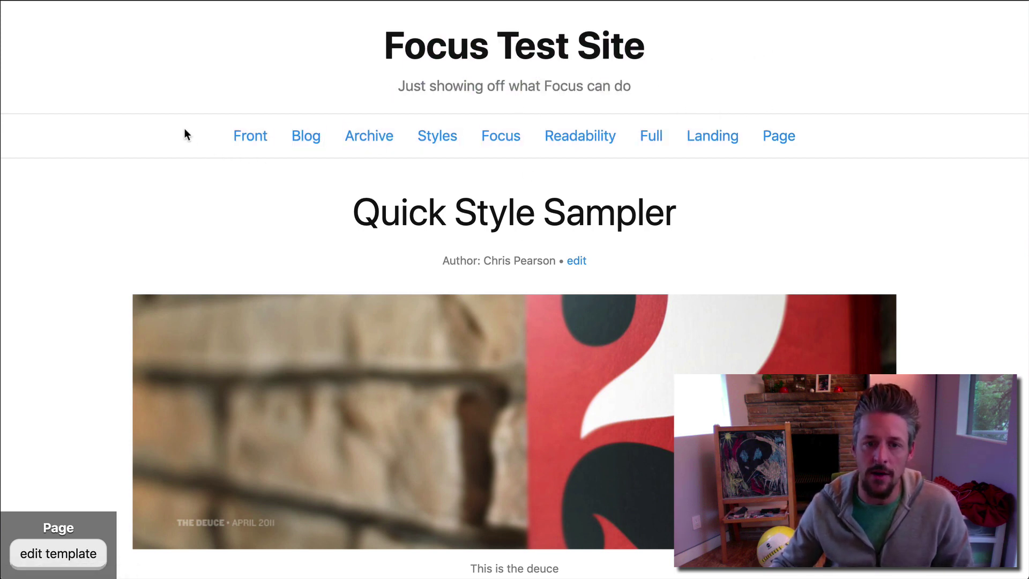
pyautogui.moveTo(735, 137); pyautogui.dragTo(834, 166)
pyautogui.click(822, 177)
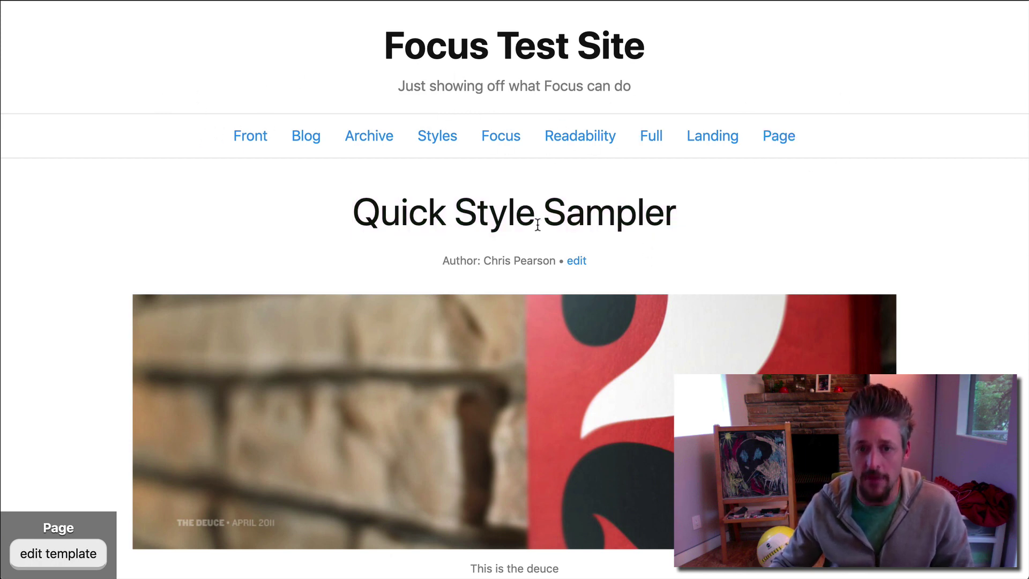
pyautogui.scroll(-3, 532, 223)
pyautogui.moveTo(352, 121); pyautogui.dragTo(677, 120)
pyautogui.click(893, 134)
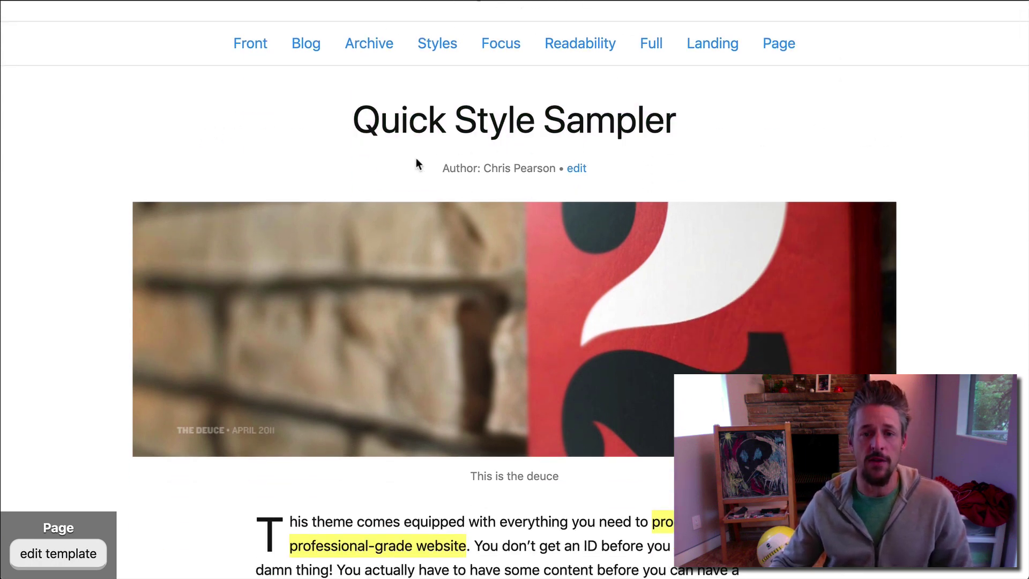
pyautogui.moveTo(417, 161); pyautogui.dragTo(818, 175)
pyautogui.click(749, 179)
pyautogui.scroll(-5, 749, 179)
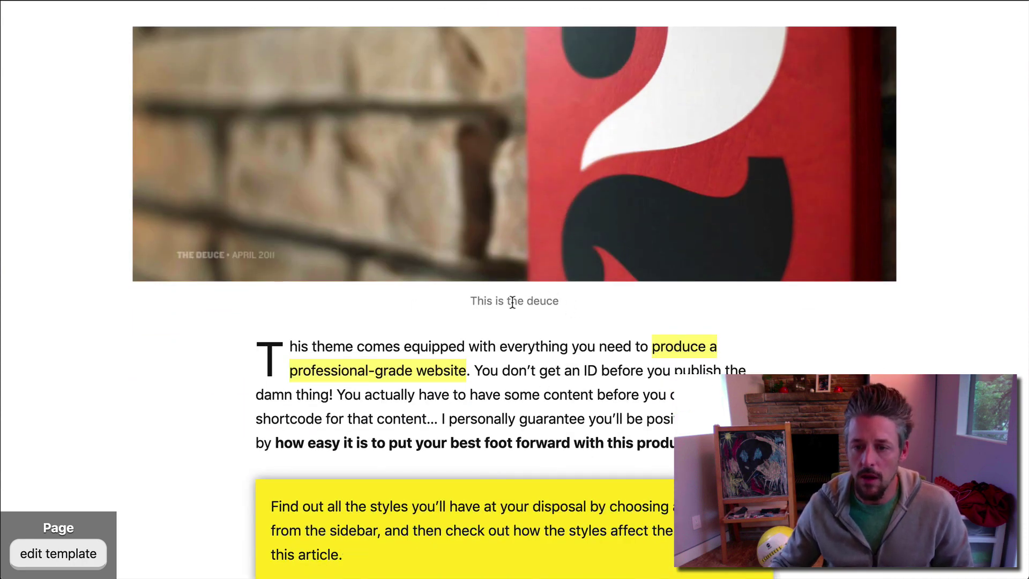
pyautogui.scroll(3, 512, 302)
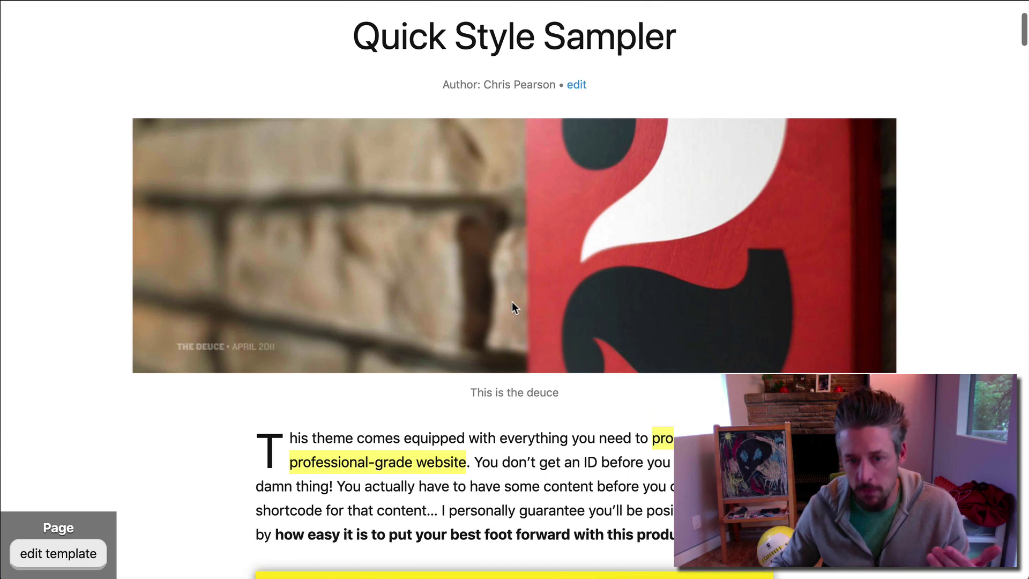
pyautogui.moveTo(478, 393); pyautogui.dragTo(510, 393)
pyautogui.click(564, 397)
pyautogui.scroll(-10, 564, 393)
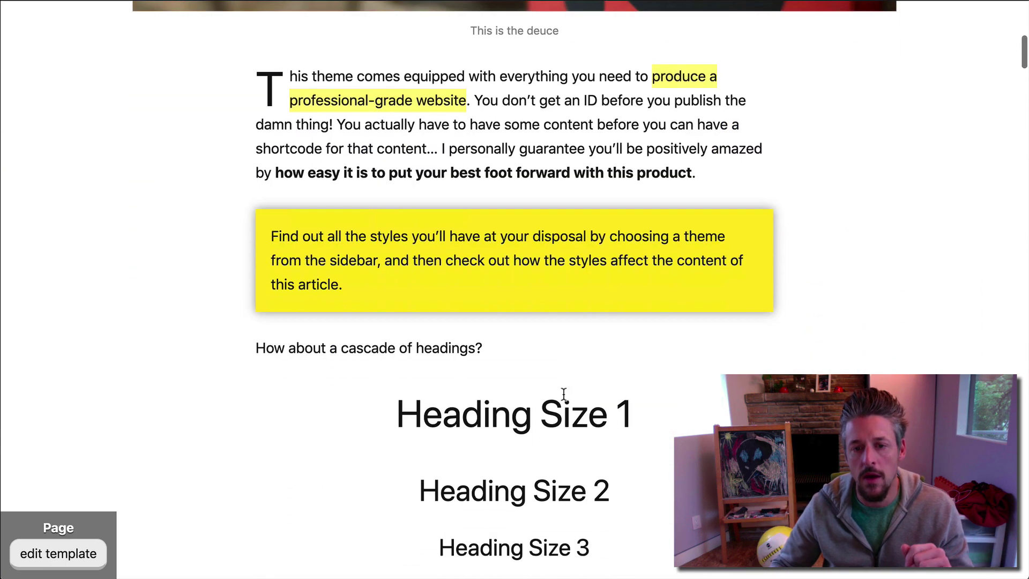
pyautogui.scroll(2, 532, 293)
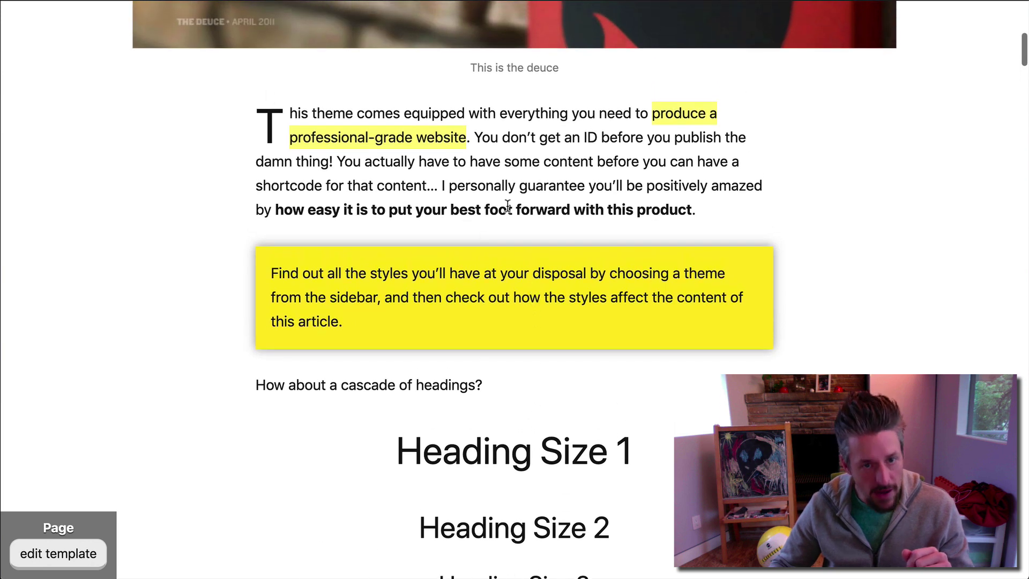
pyautogui.scroll(-3, 607, 370)
pyautogui.moveTo(439, 307); pyautogui.dragTo(558, 458)
pyautogui.click(561, 465)
pyautogui.scroll(3, 562, 465)
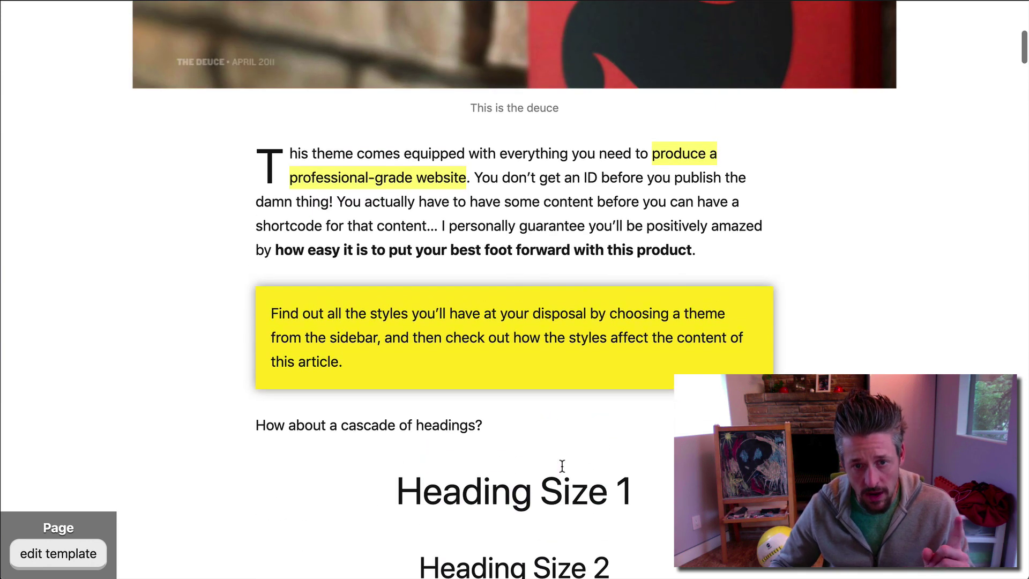
pyautogui.scroll(-1, 561, 471)
pyautogui.scroll(-5, 562, 472)
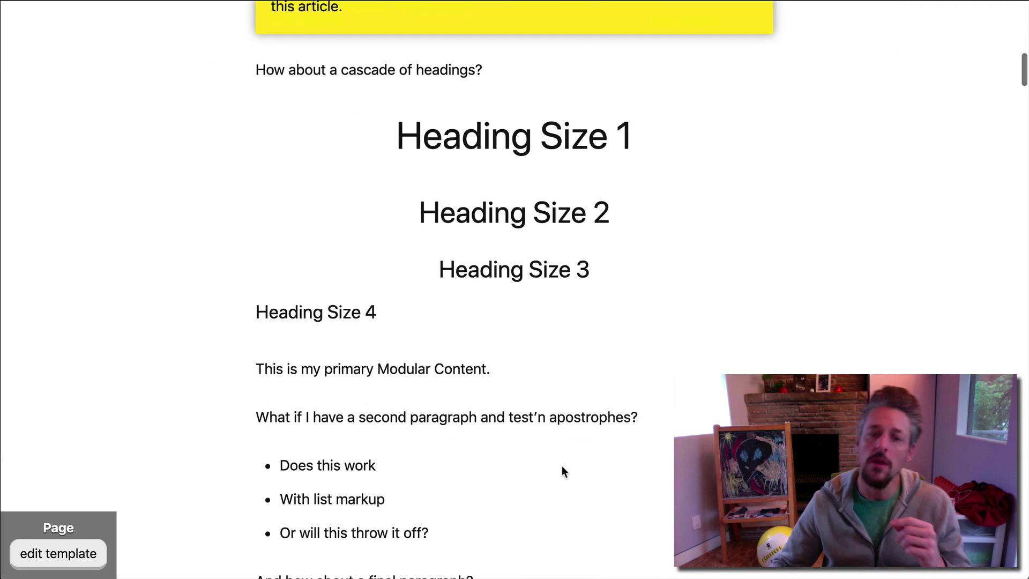
pyautogui.moveTo(257, 312); pyautogui.dragTo(400, 309)
pyautogui.click(437, 307)
pyautogui.scroll(-4, 436, 307)
pyautogui.scroll(2, 436, 310)
pyautogui.moveTo(255, 225); pyautogui.dragTo(428, 226)
pyautogui.click(426, 224)
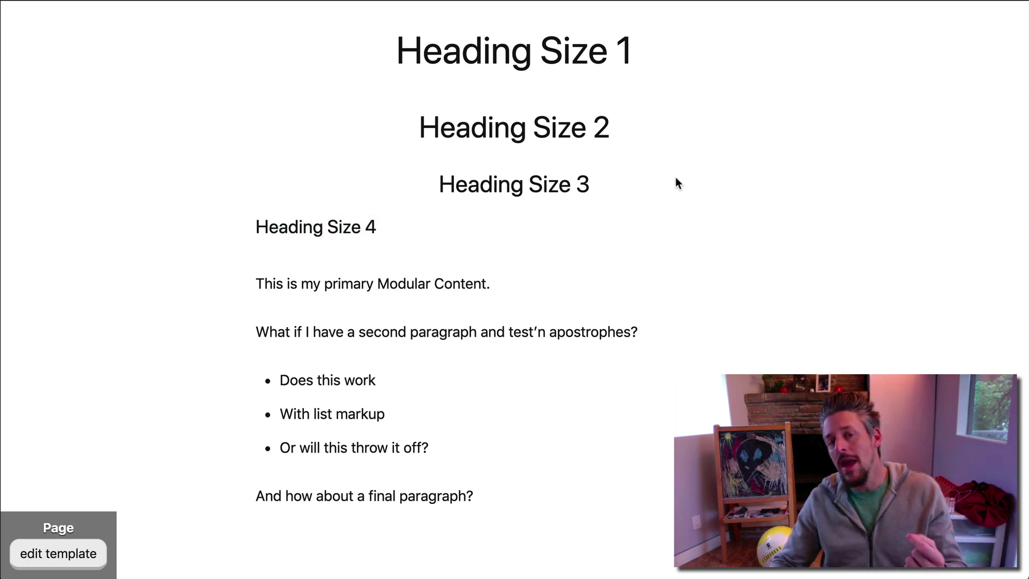
pyautogui.scroll(-2, 494, 400)
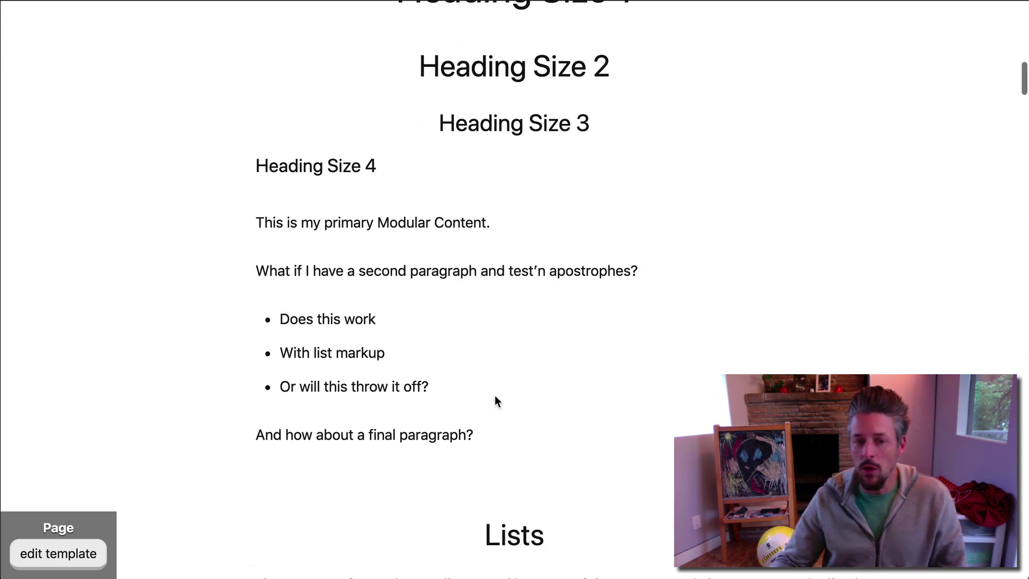
pyautogui.moveTo(257, 270); pyautogui.dragTo(639, 272)
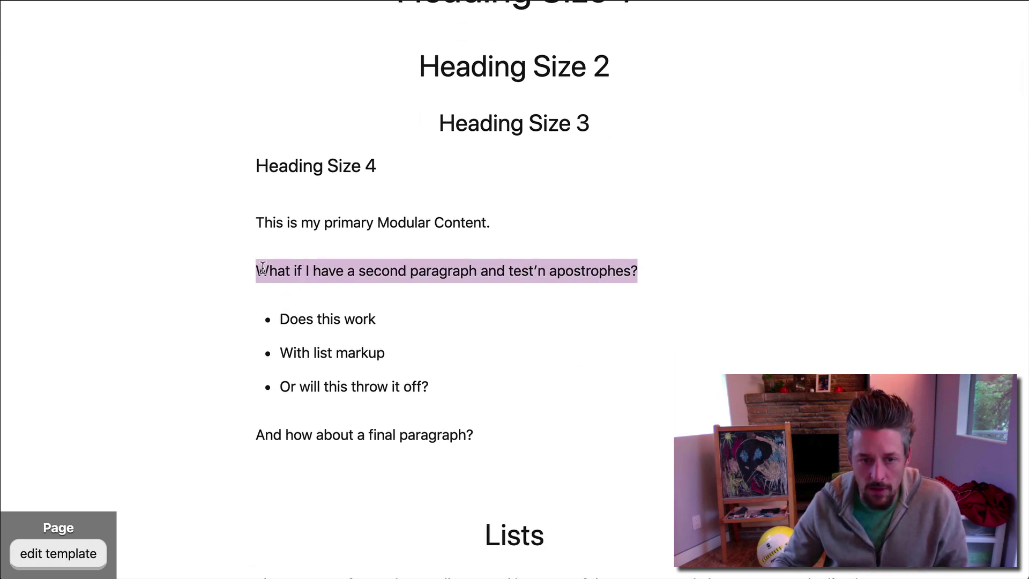
pyautogui.moveTo(253, 276); pyautogui.dragTo(705, 269)
pyautogui.click(508, 265)
pyautogui.moveTo(240, 272); pyautogui.dragTo(724, 274)
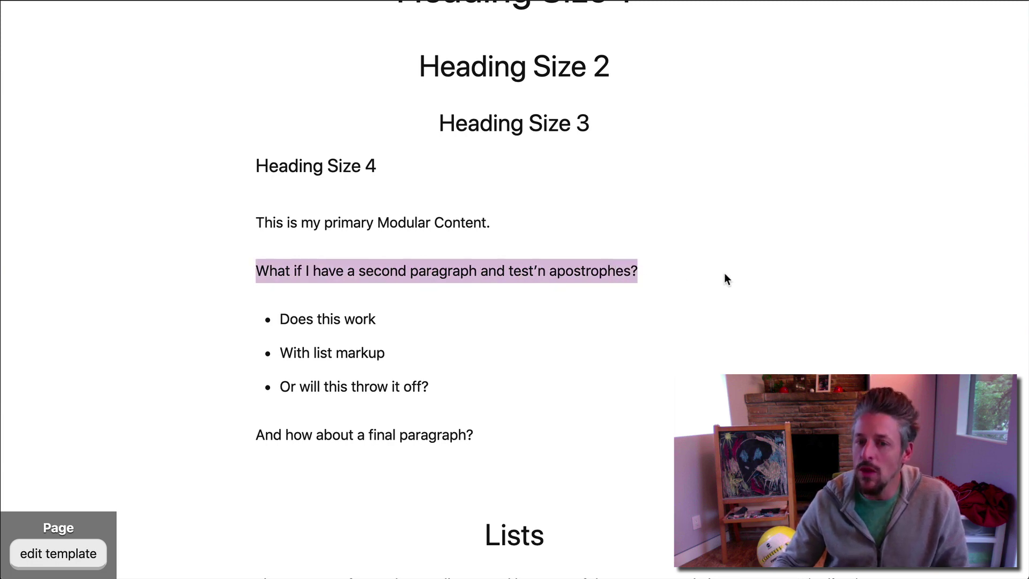
pyautogui.click(725, 273)
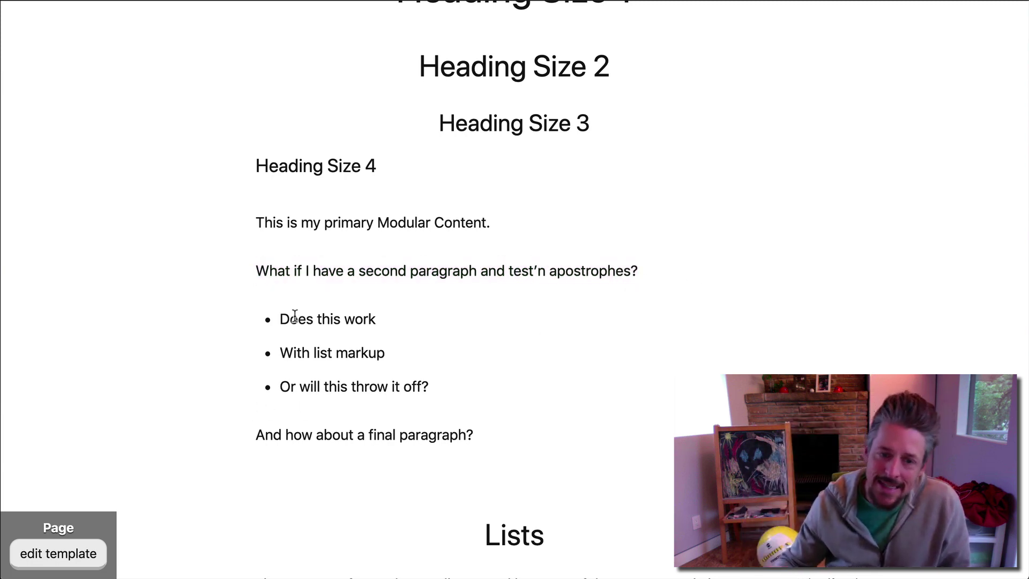
pyautogui.moveTo(484, 270); pyautogui.dragTo(512, 272)
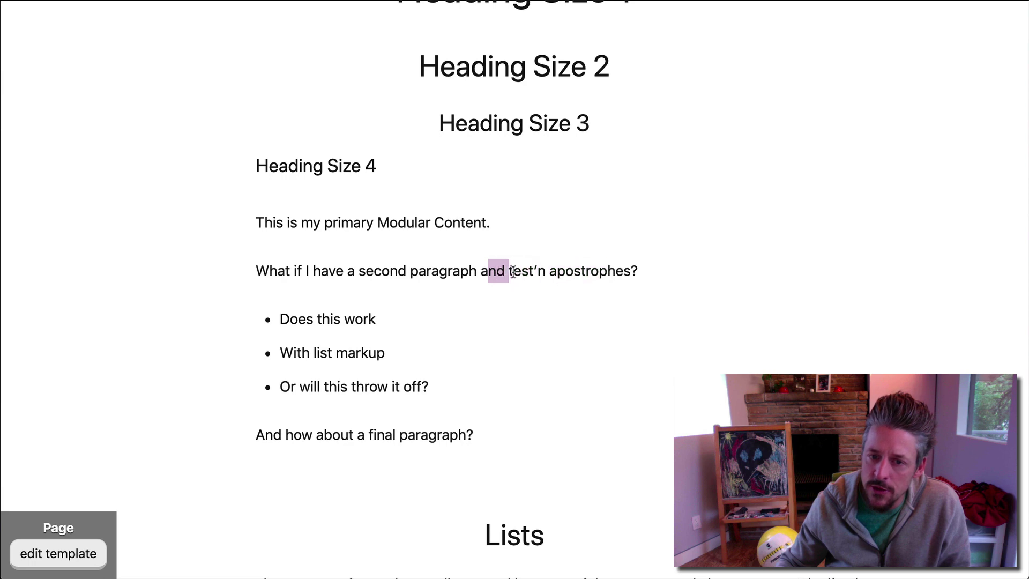
pyautogui.click(291, 321)
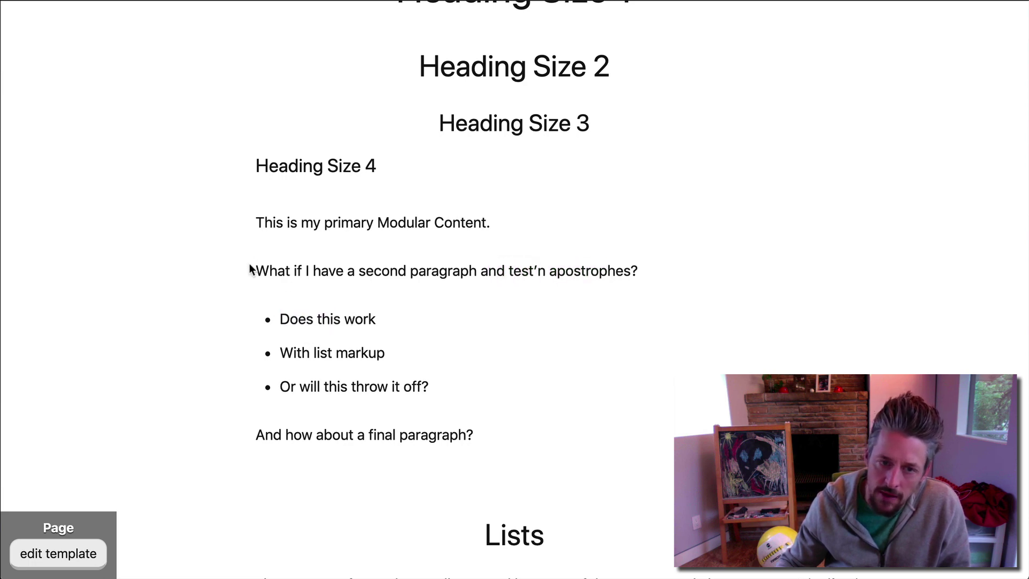
pyautogui.moveTo(241, 276); pyautogui.dragTo(654, 271)
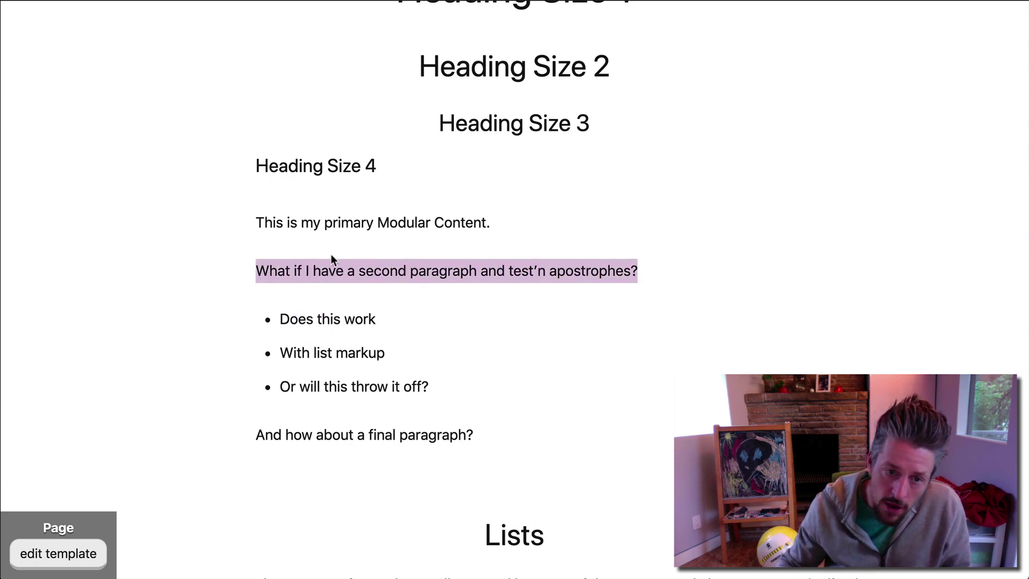
pyautogui.click(314, 358)
pyautogui.scroll(-3, 353, 432)
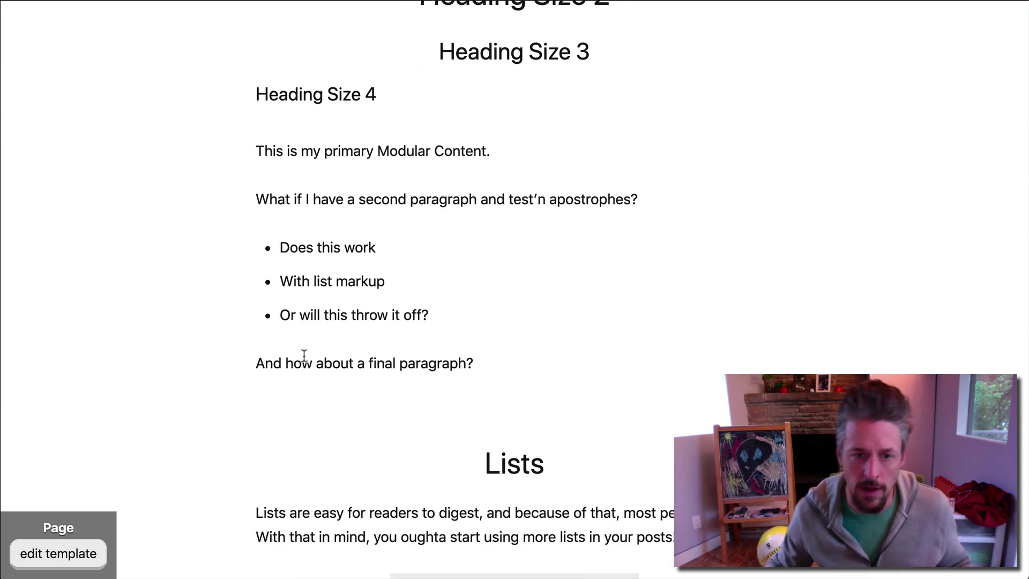
pyautogui.moveTo(292, 254); pyautogui.dragTo(345, 303)
pyautogui.click(349, 317)
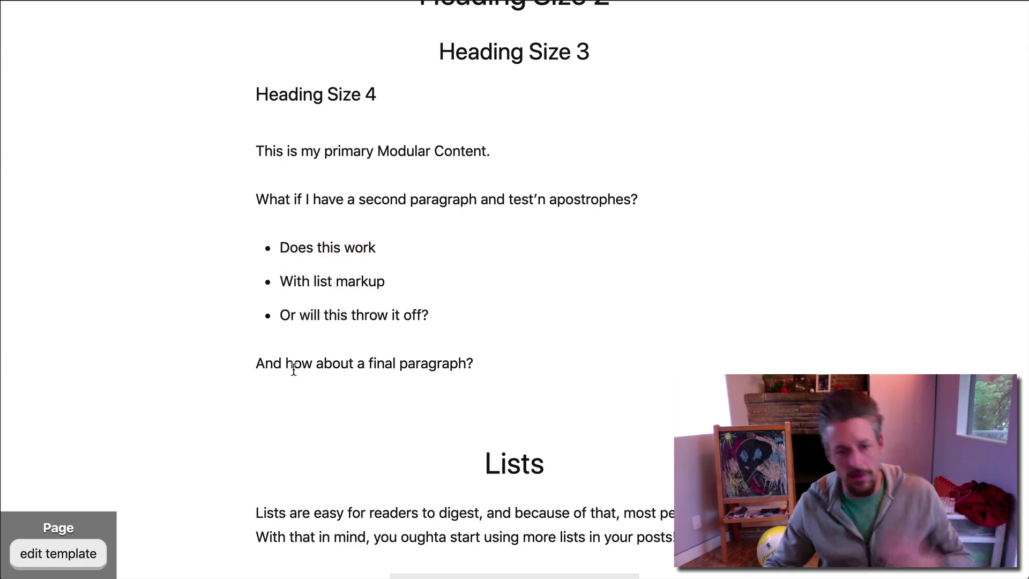
pyautogui.scroll(-4, 361, 455)
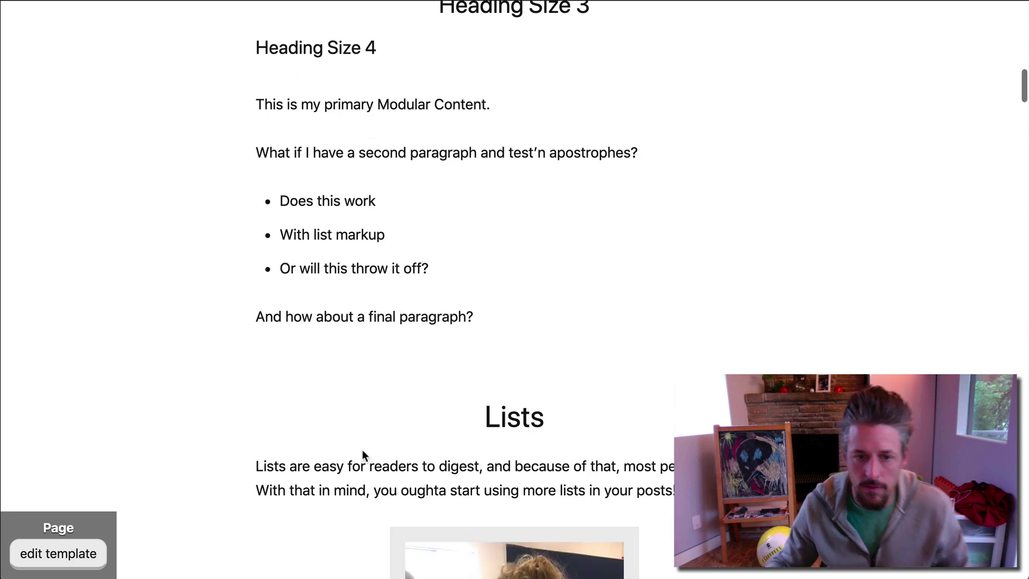
pyautogui.rightClick(384, 477)
pyautogui.click(384, 417)
pyautogui.scroll(-1, 368, 472)
pyautogui.scroll(2, 368, 404)
pyautogui.scroll(15, 368, 404)
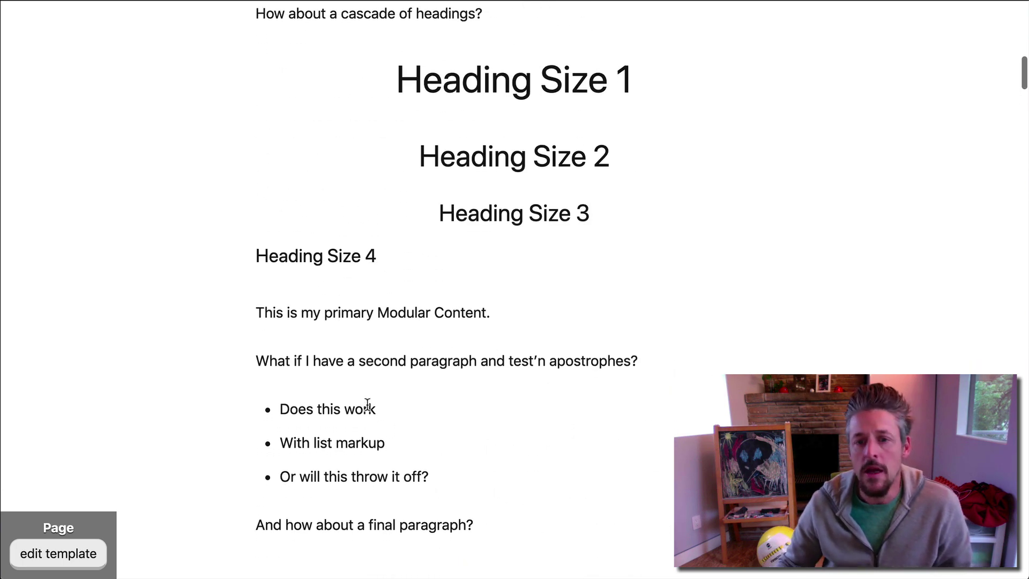
pyautogui.scroll(-5, 368, 404)
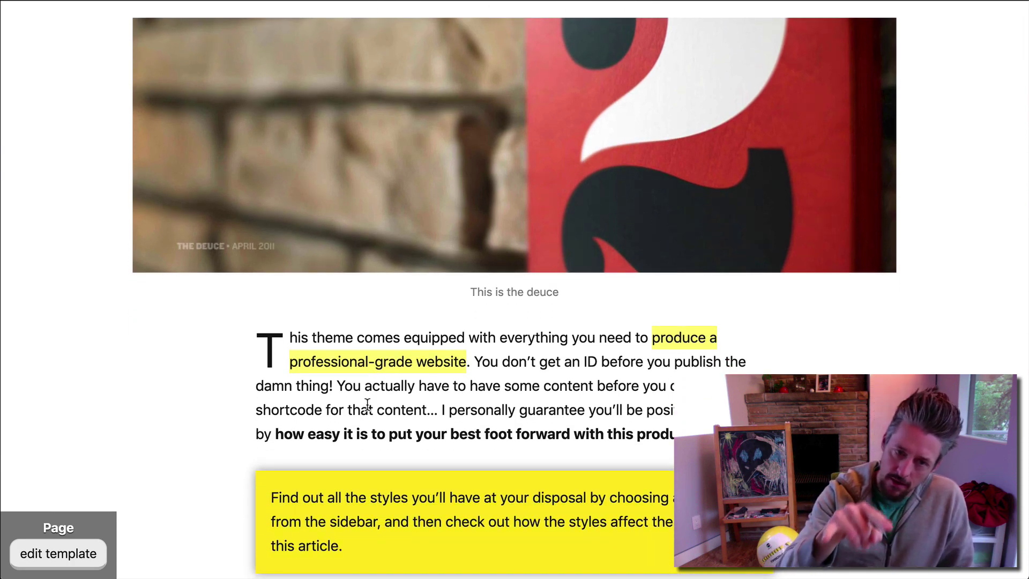
pyautogui.moveTo(289, 354); pyautogui.dragTo(697, 437)
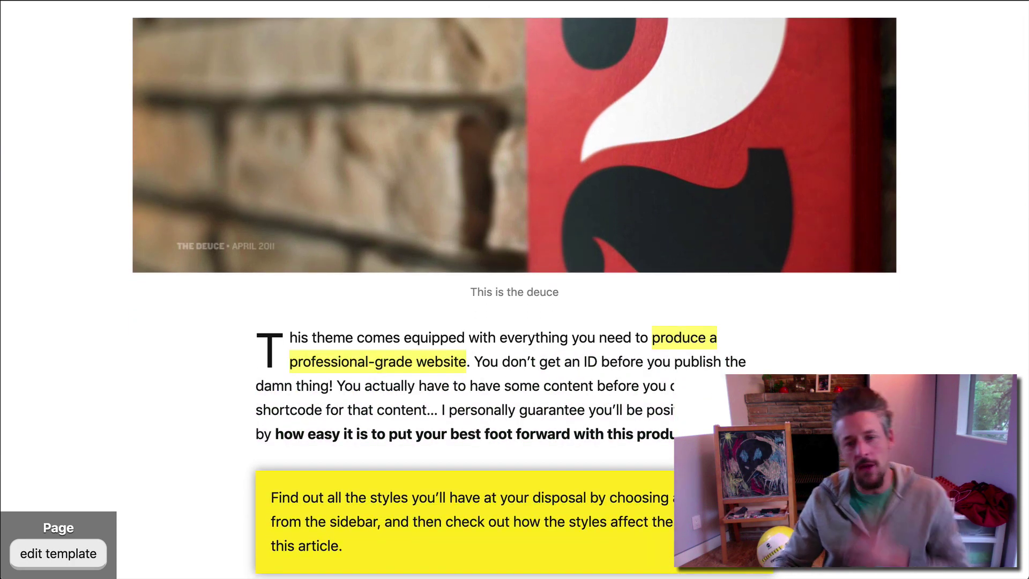
pyautogui.scroll(5, 515, 289)
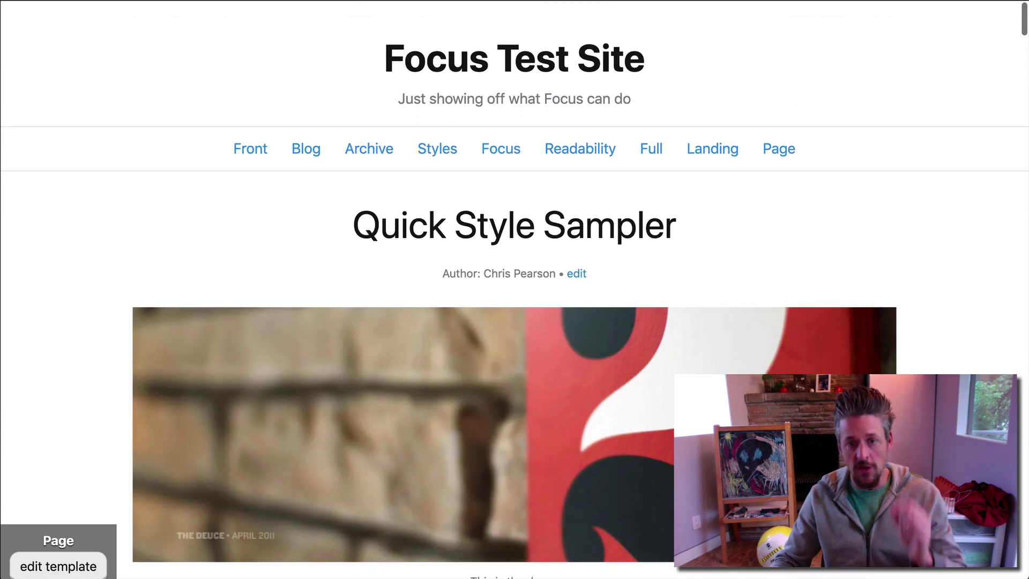
pyautogui.scroll(-1, 675, 339)
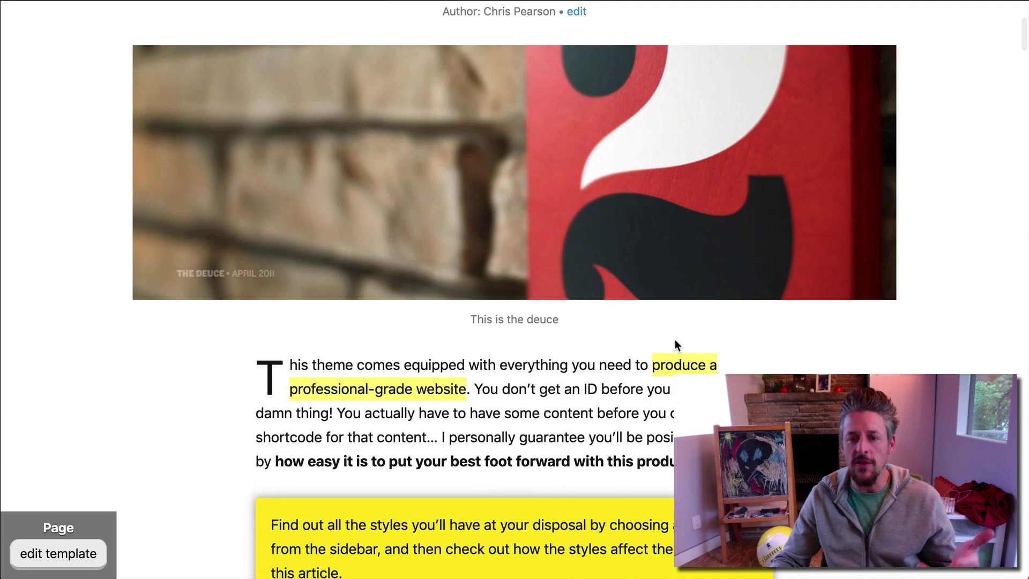
pyautogui.scroll(5, 514, 289)
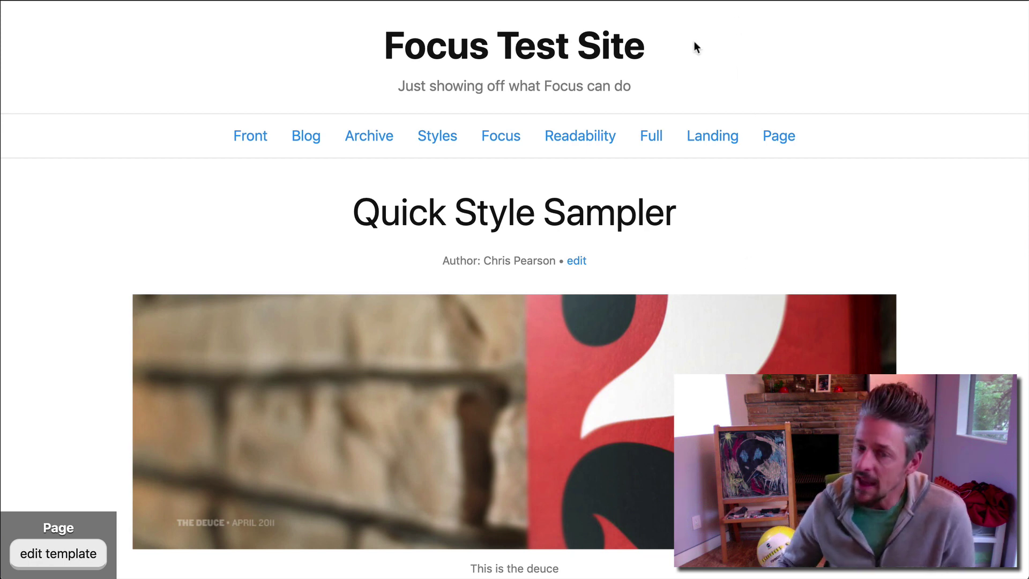
pyautogui.scroll(-2, 648, 329)
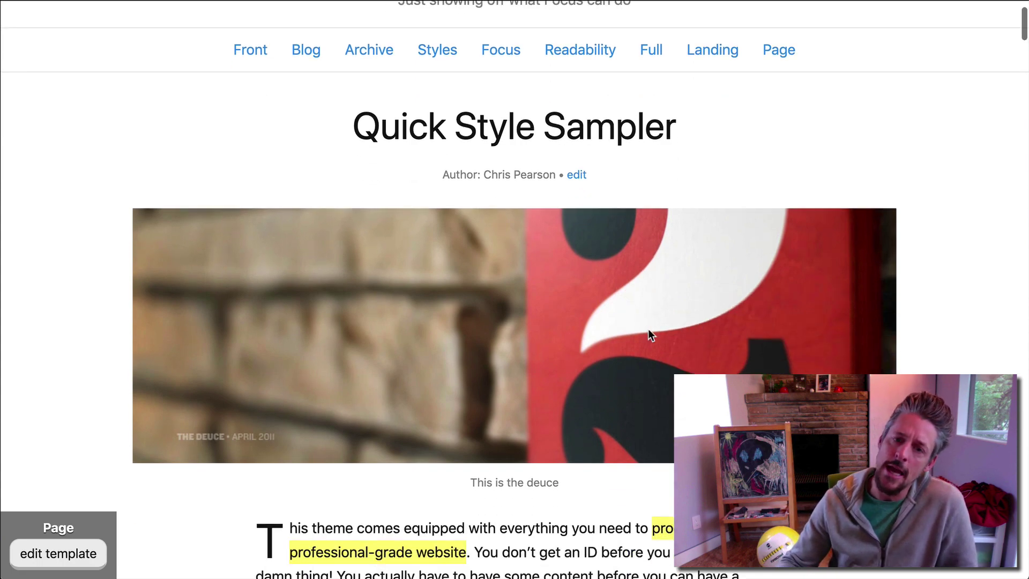
pyautogui.scroll(-1, 648, 329)
pyautogui.scroll(4, 648, 329)
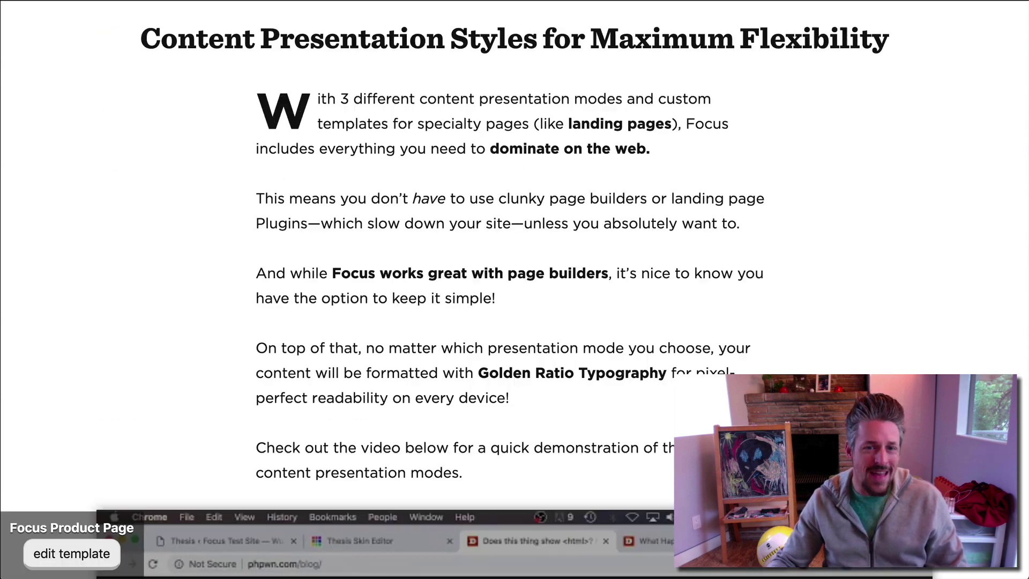
pyautogui.scroll(7, 515, 226)
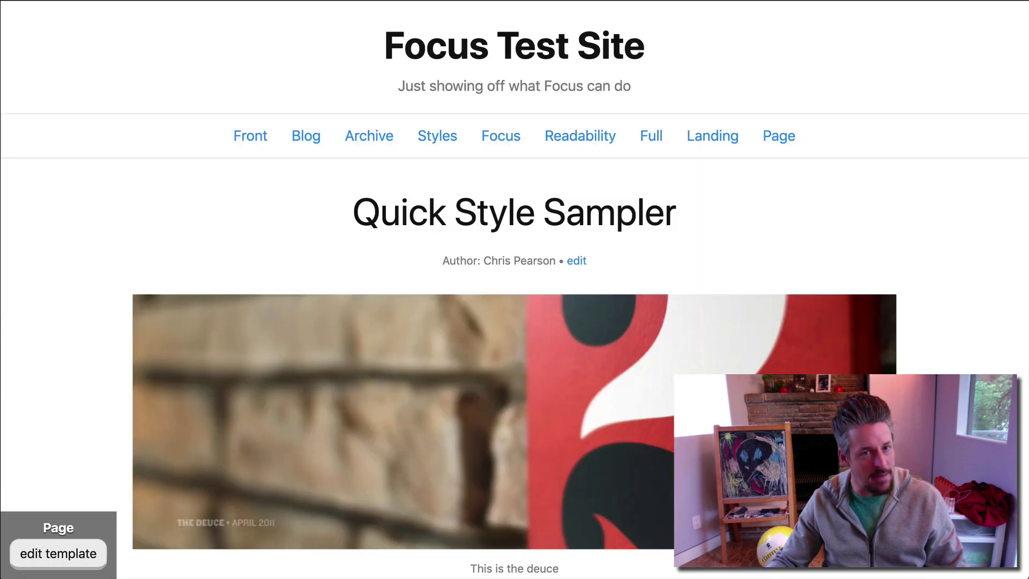
pyautogui.scroll(-2, 548, 256)
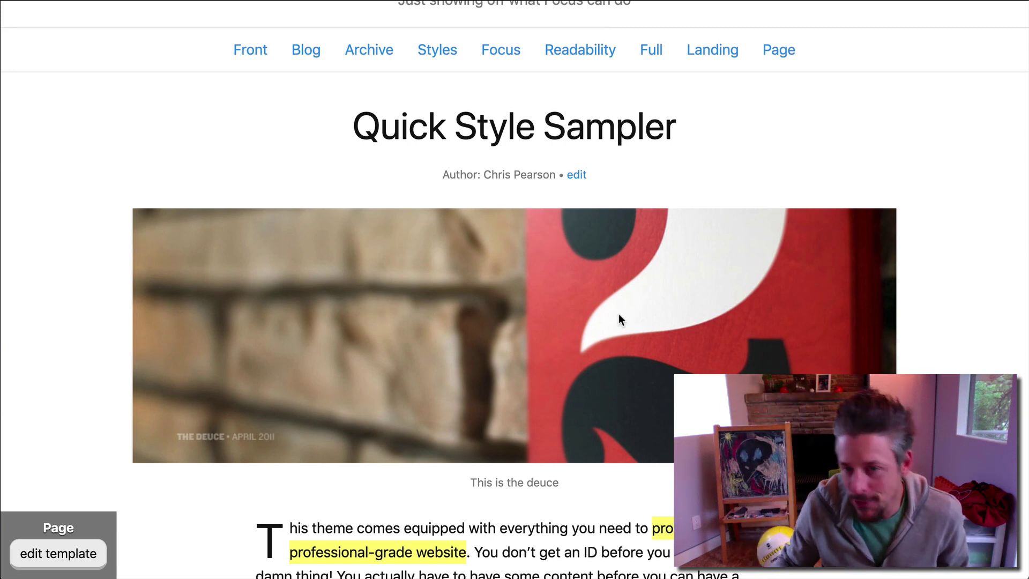
pyautogui.scroll(3, 619, 319)
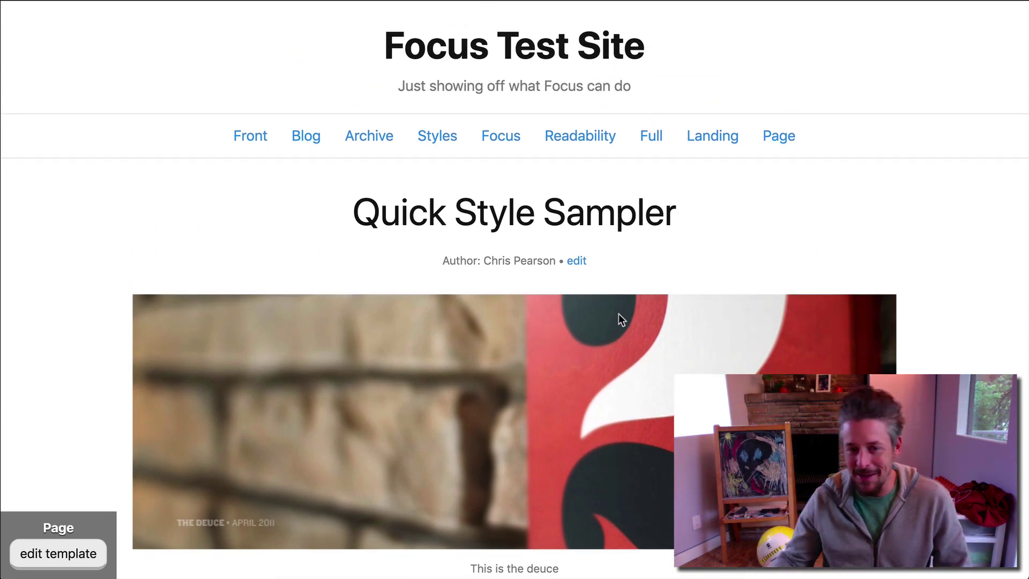
pyautogui.scroll(-2, 616, 317)
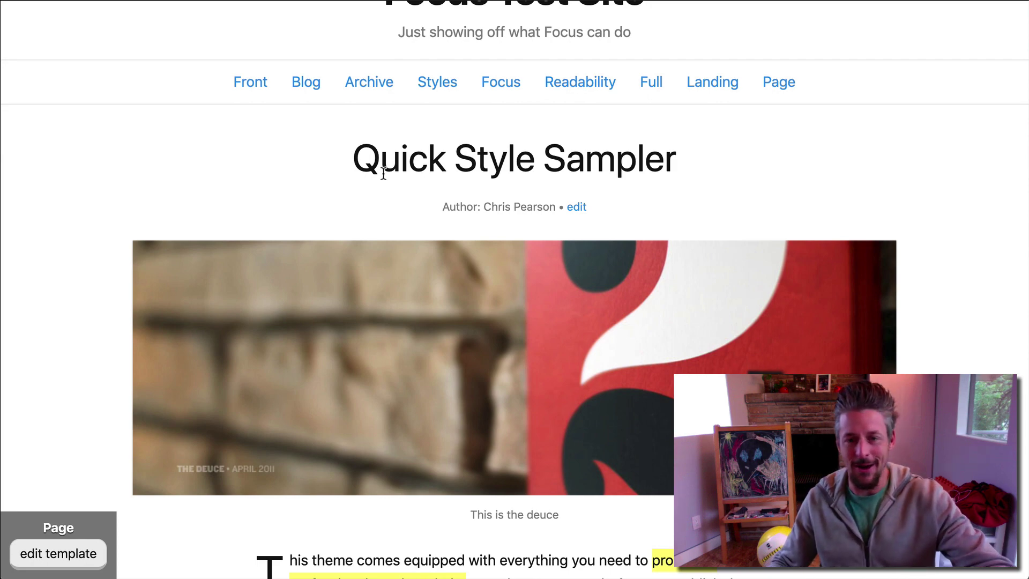
pyautogui.scroll(-10, 383, 172)
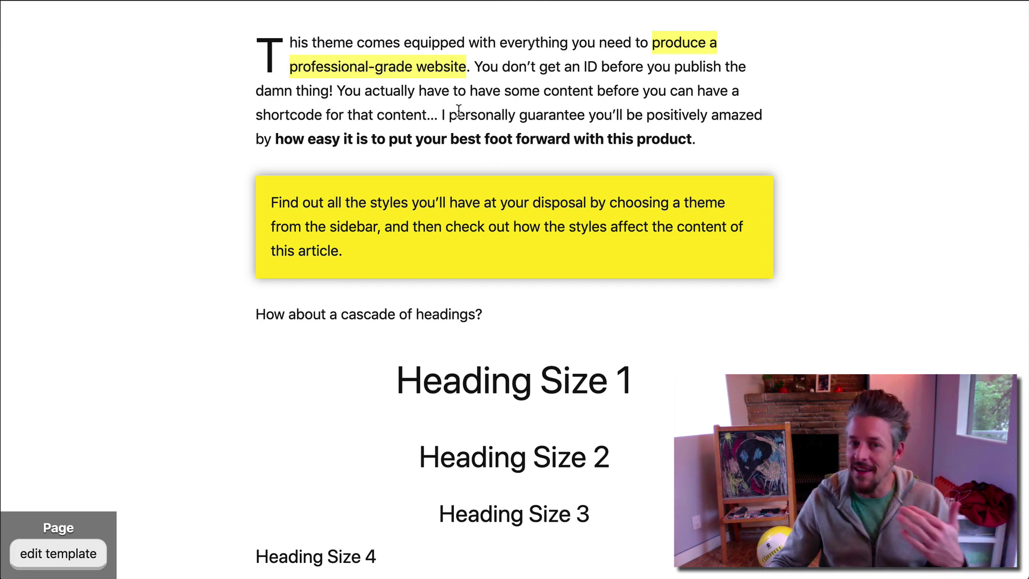
pyautogui.scroll(10, 458, 110)
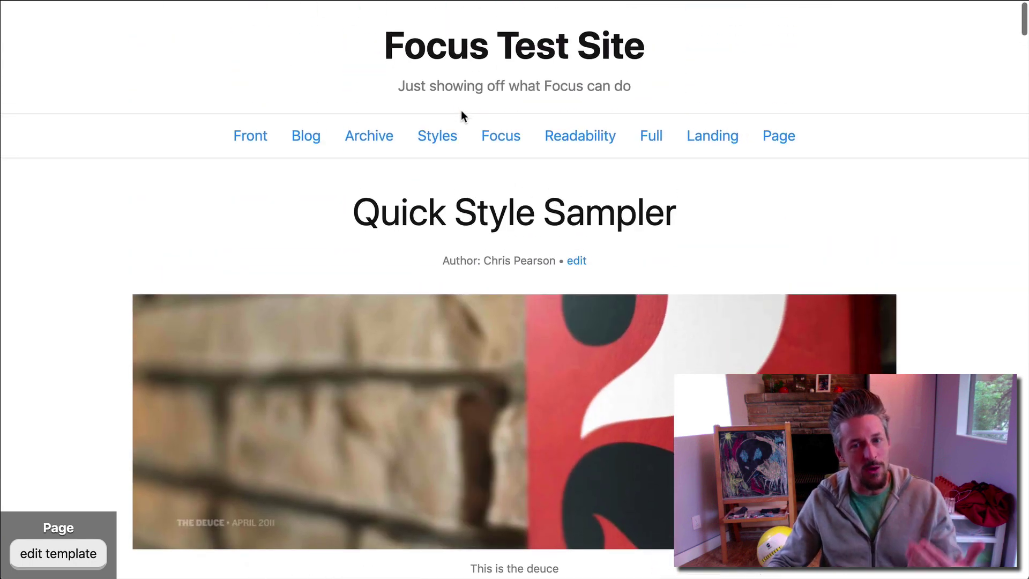